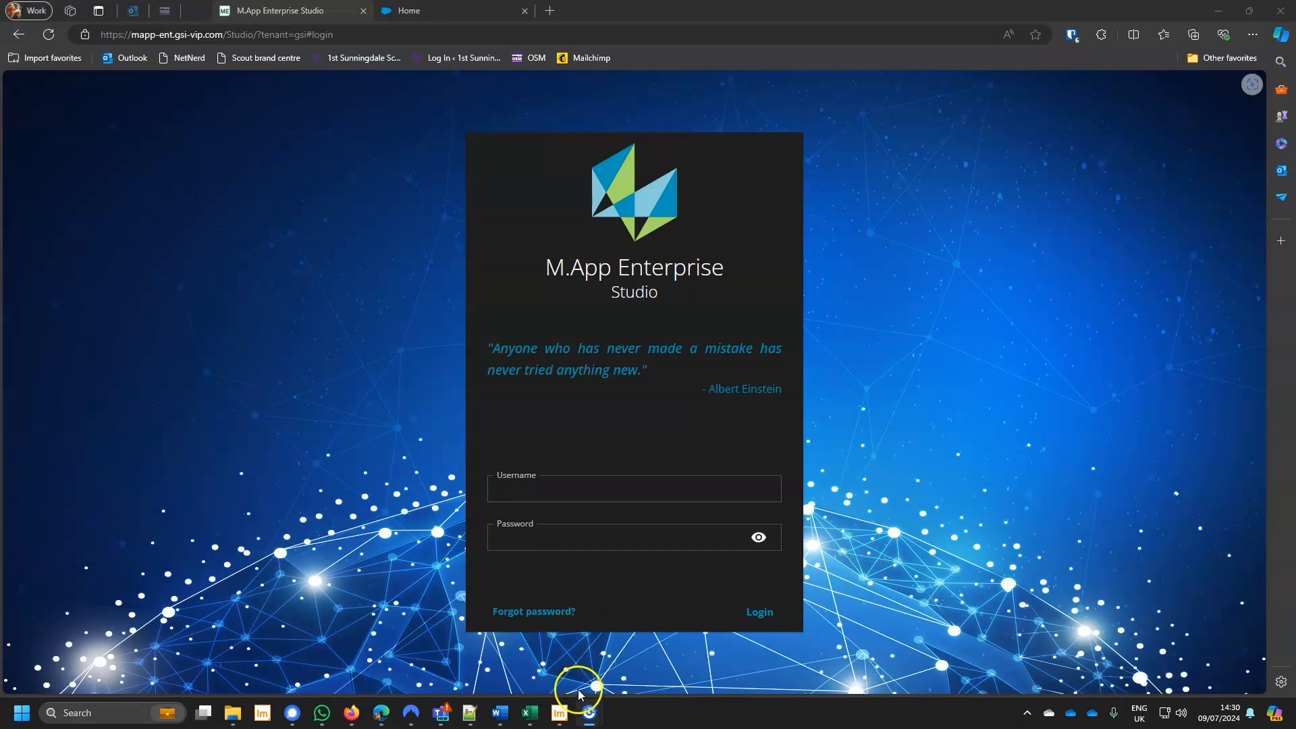
- Switch to ERDAS IMAGINE and examine the os_terrain_50.img terrain raster up close, then return to the M.App Enterprise Studio login page
left_click(562, 714)
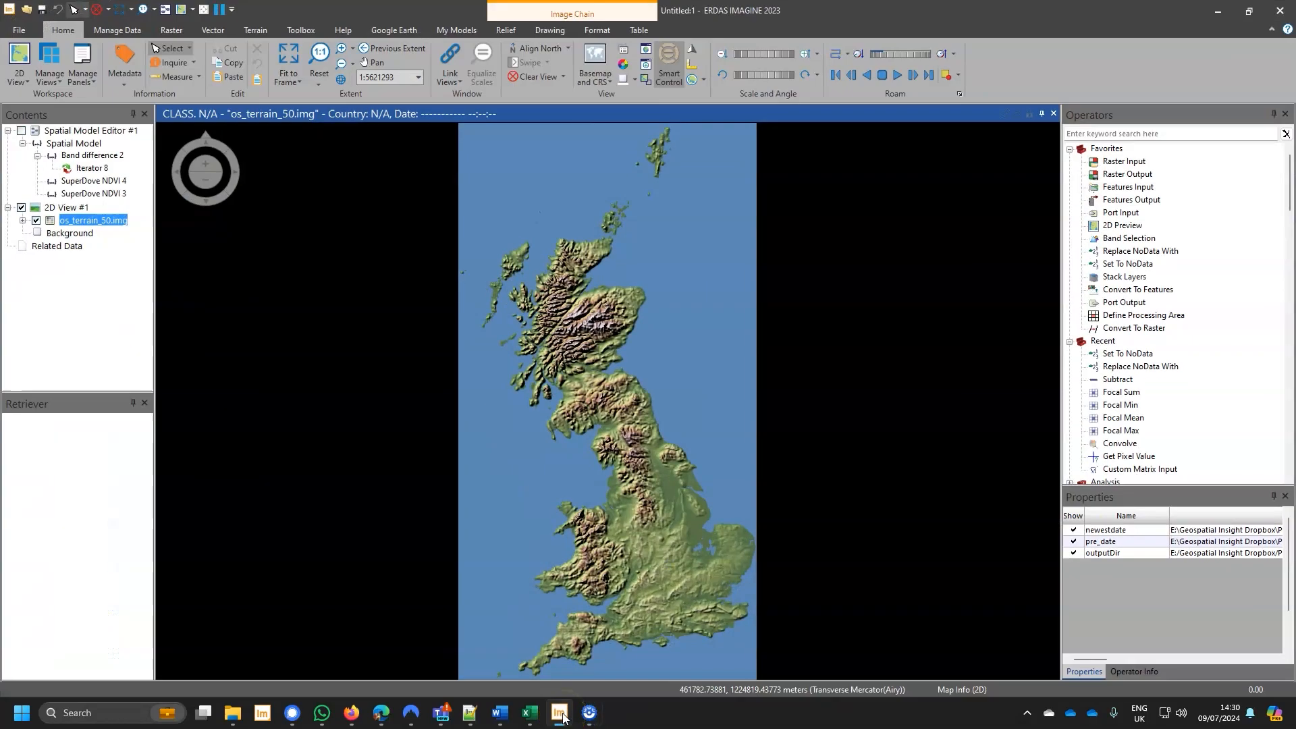
left_click(739, 500)
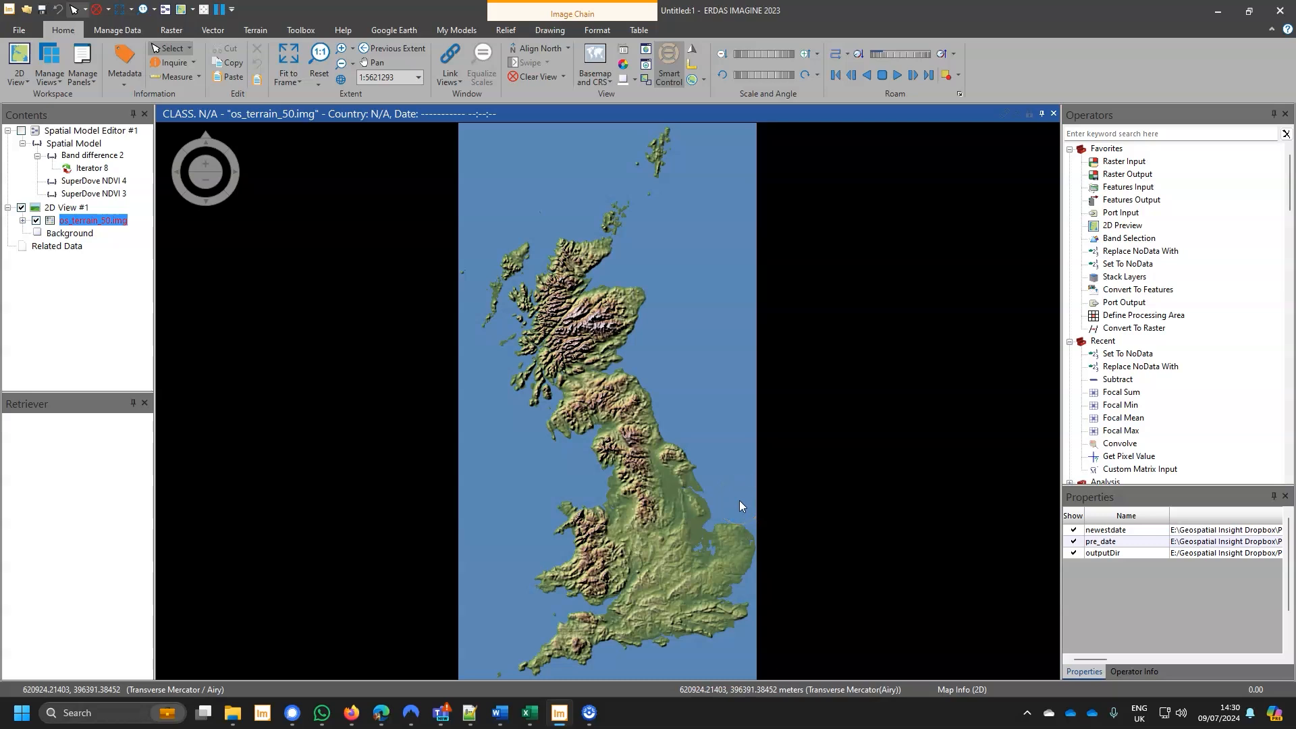
left_click(341, 135)
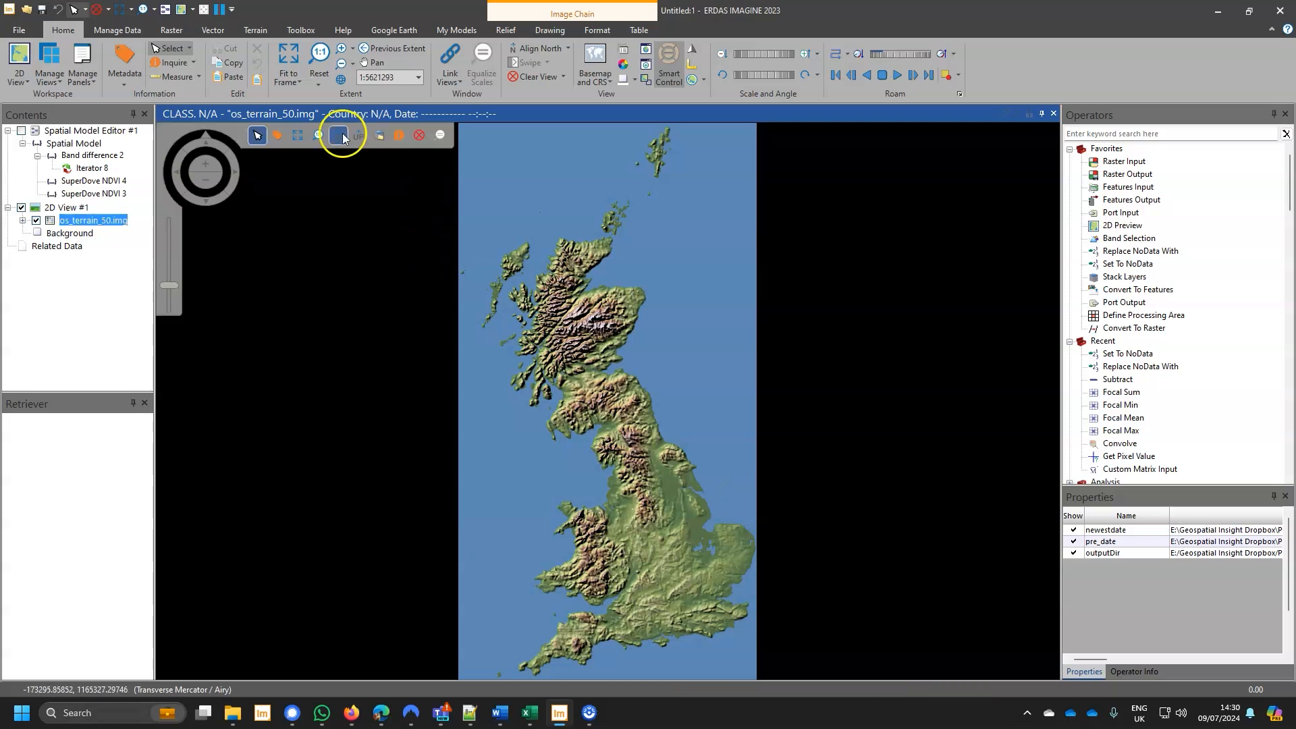
left_click(318, 135)
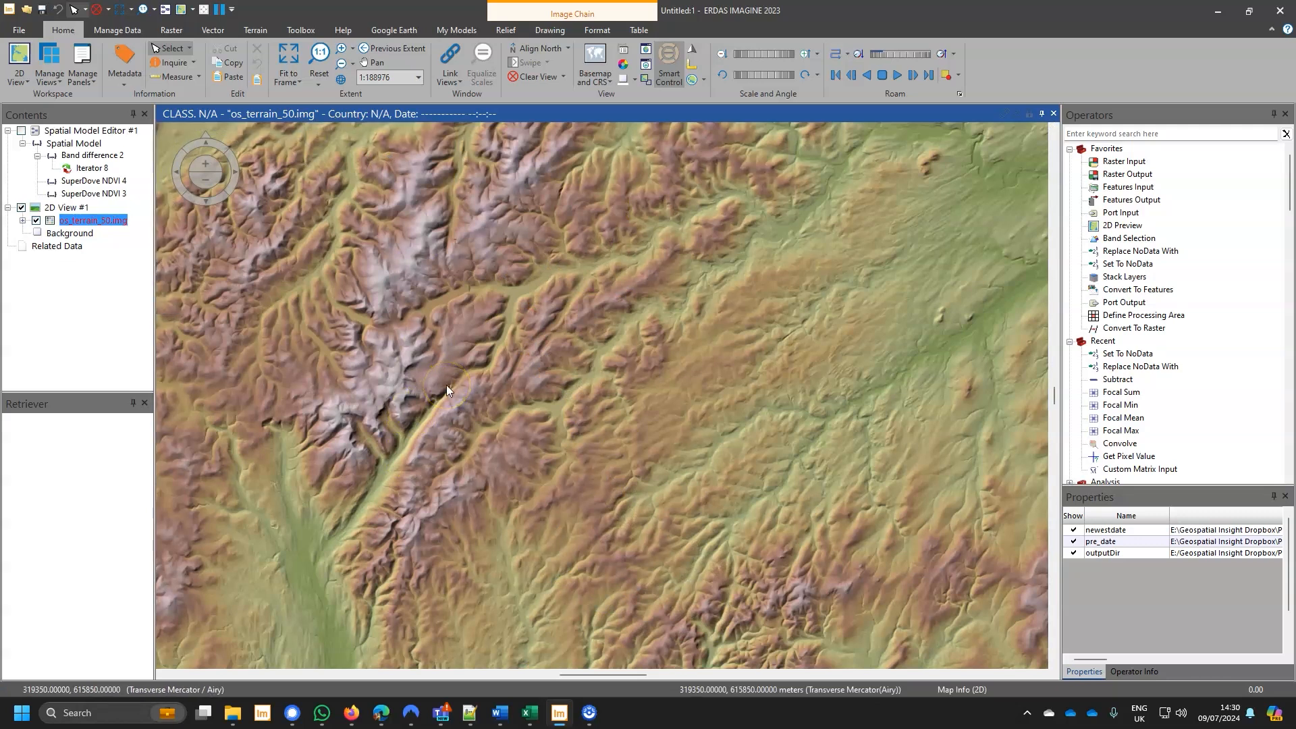
left_click_drag(447, 385, 793, 434)
left_click_drag(489, 343, 740, 463)
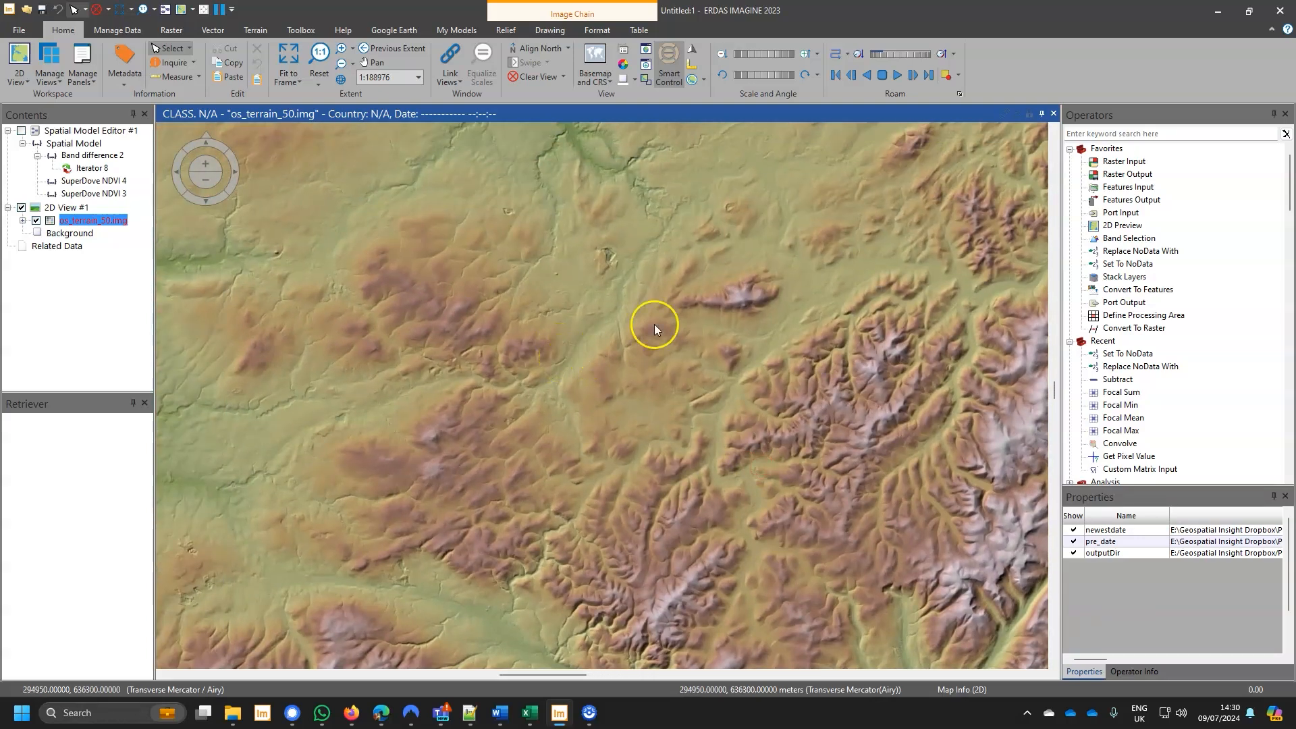
left_click(1217, 11)
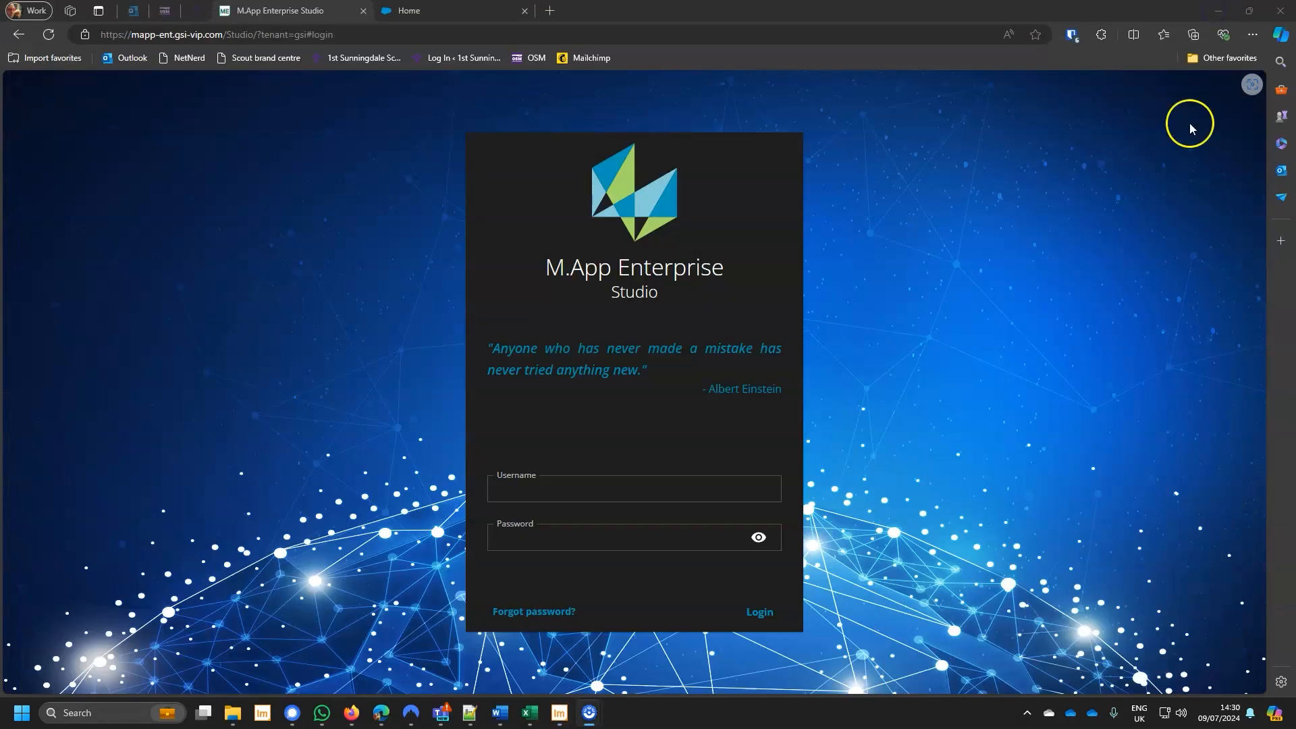
- Log in to M.App Enterprise Studio by filling the username and password from the password vault's mapp-ent.gsi-vip.com entry
left_click(1071, 35)
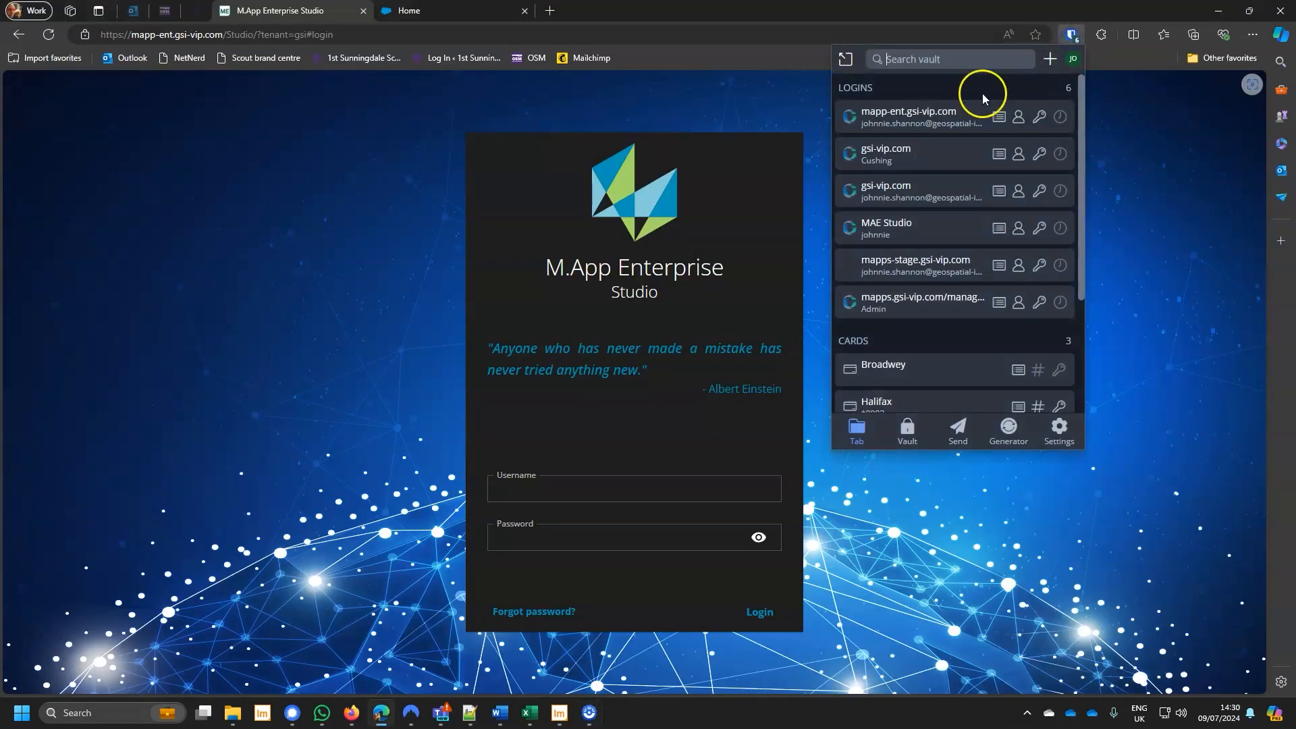
left_click(954, 113)
left_click(758, 611)
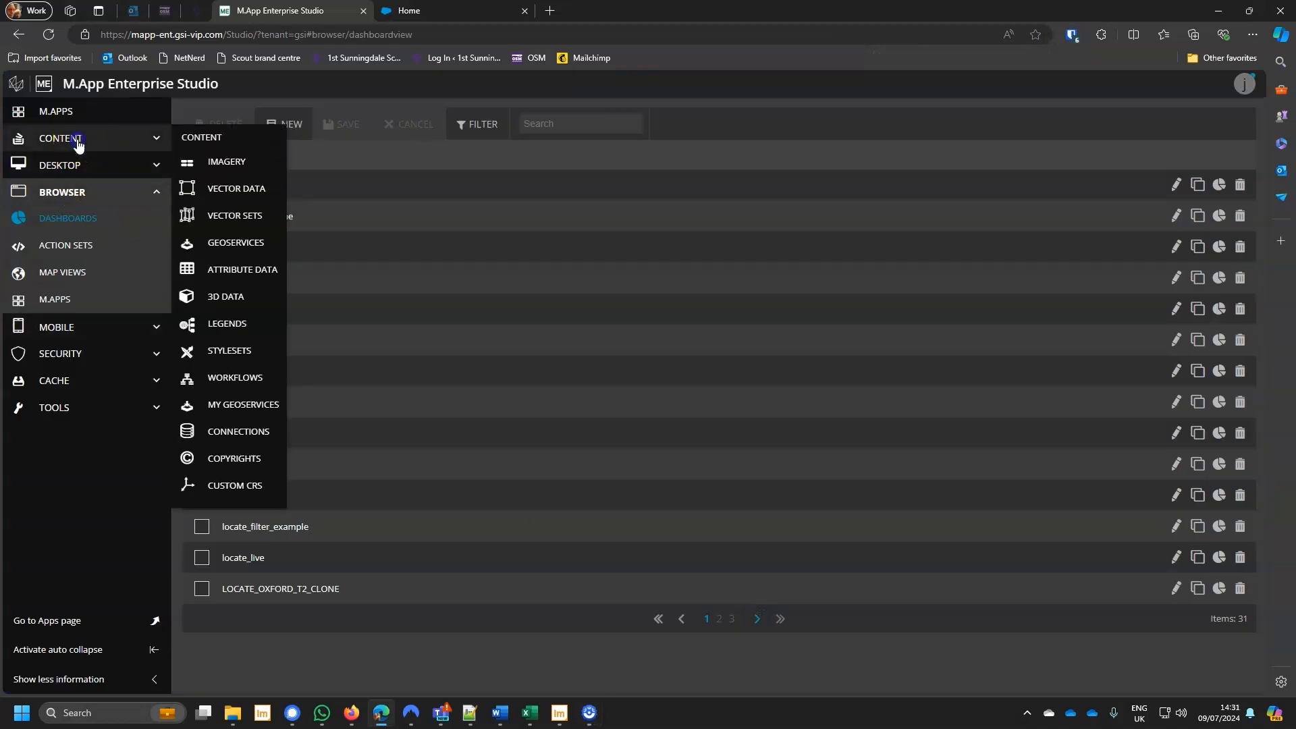
- Open the form for a new elevation dataset in the 3D data content
left_click(78, 141)
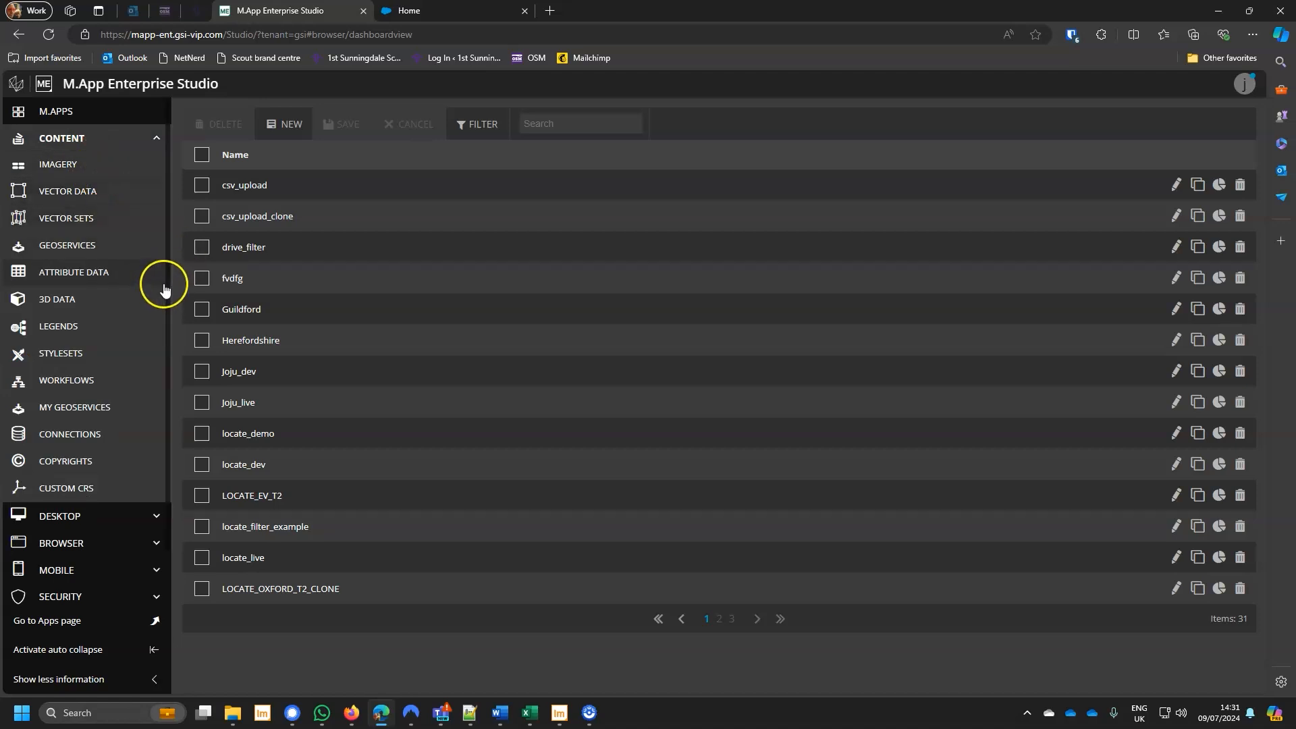
left_click(61, 306)
left_click(285, 132)
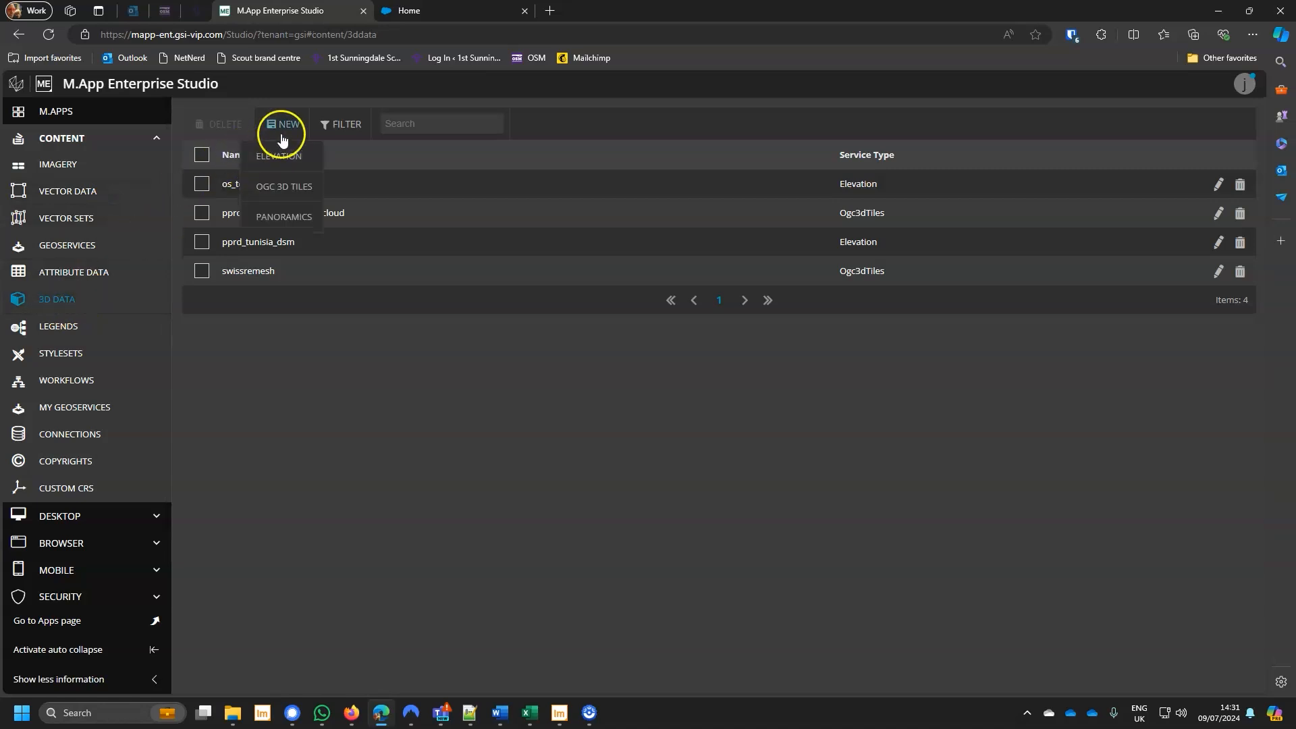
left_click(301, 158)
left_click(286, 162)
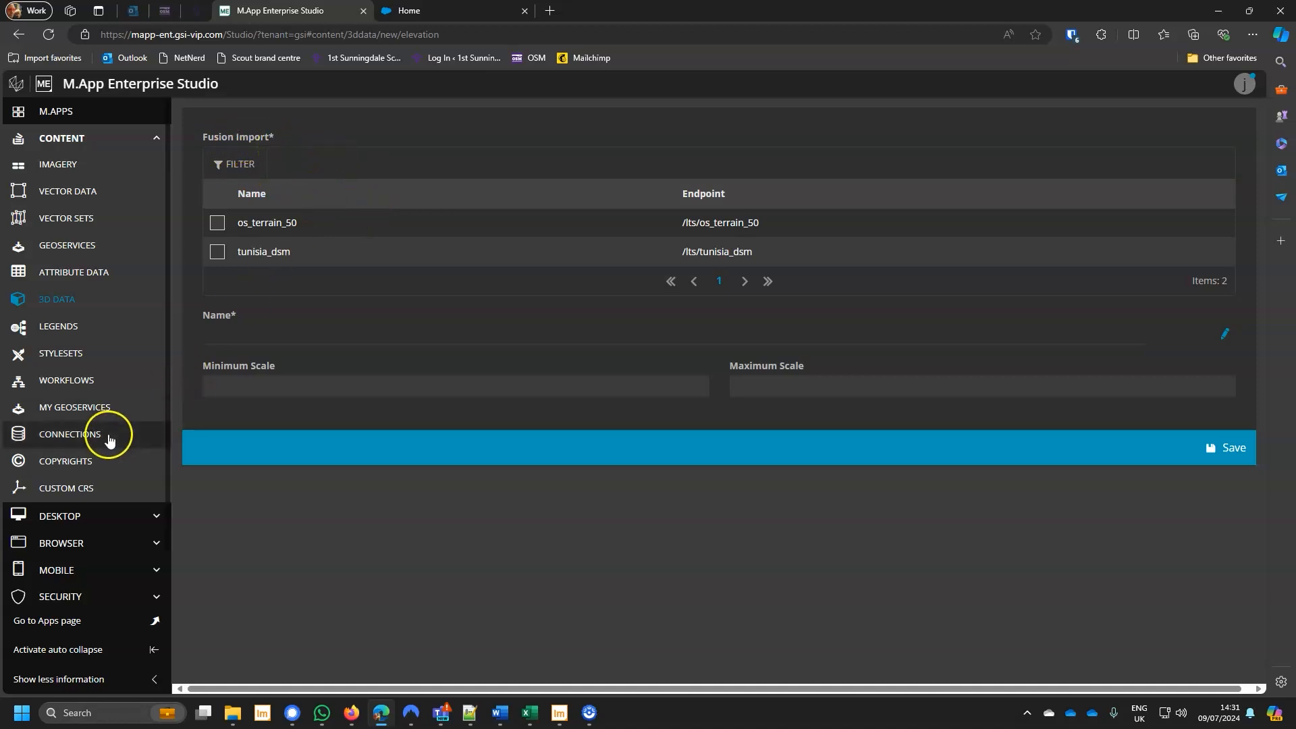
- Open Fusion Studio from the M.App Enterprise Studio tools
scroll(110, 440, "down", 1)
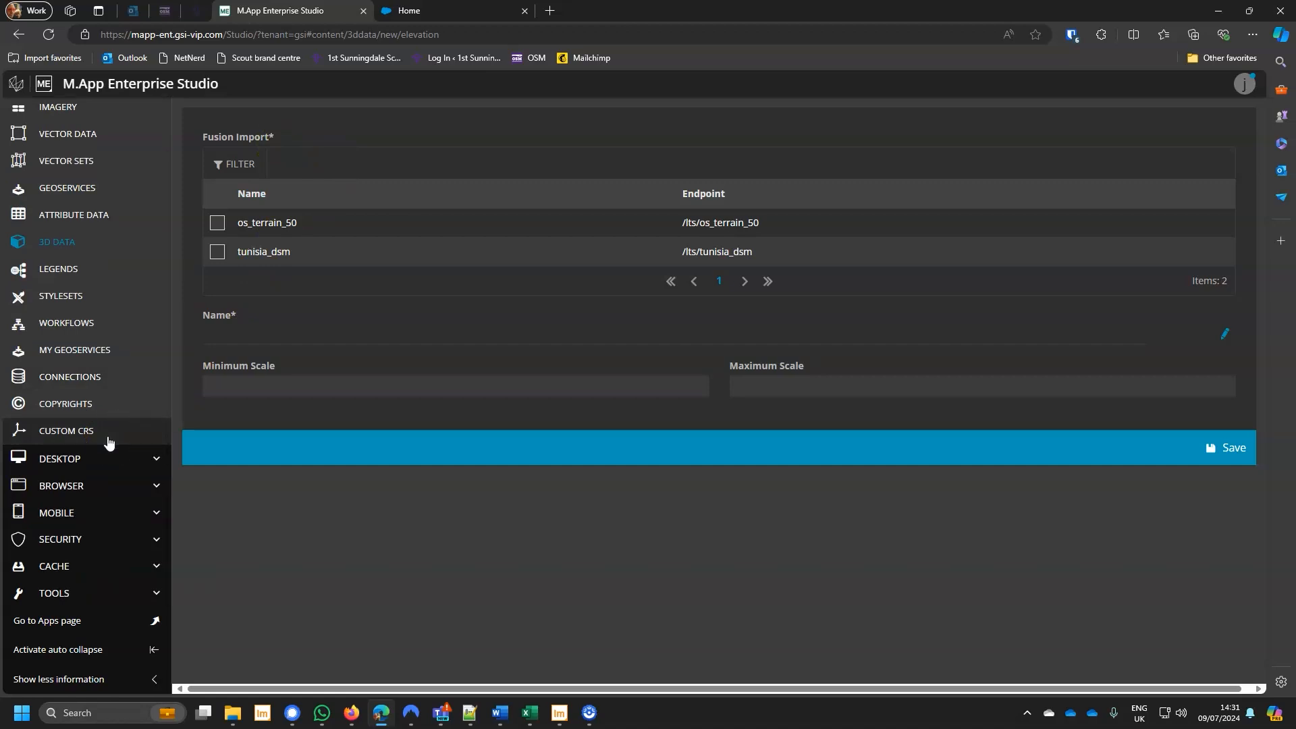
left_click(142, 593)
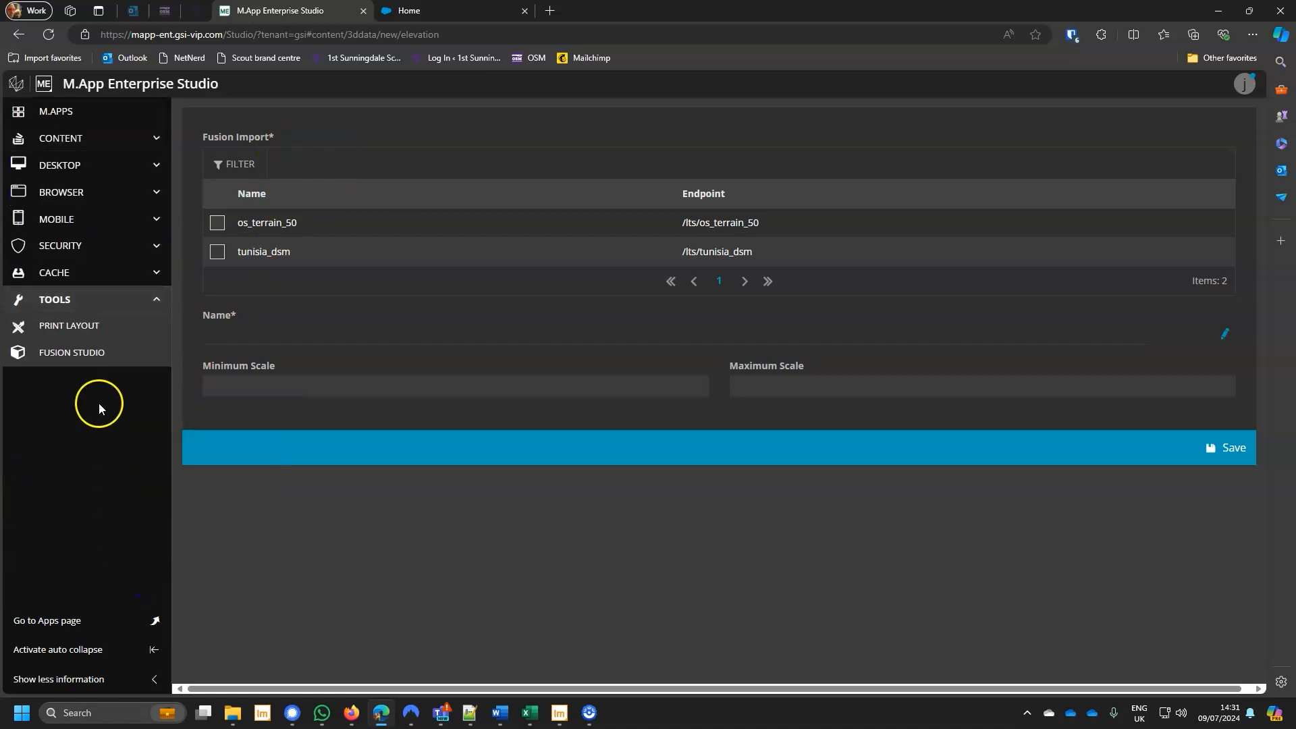
left_click(78, 355)
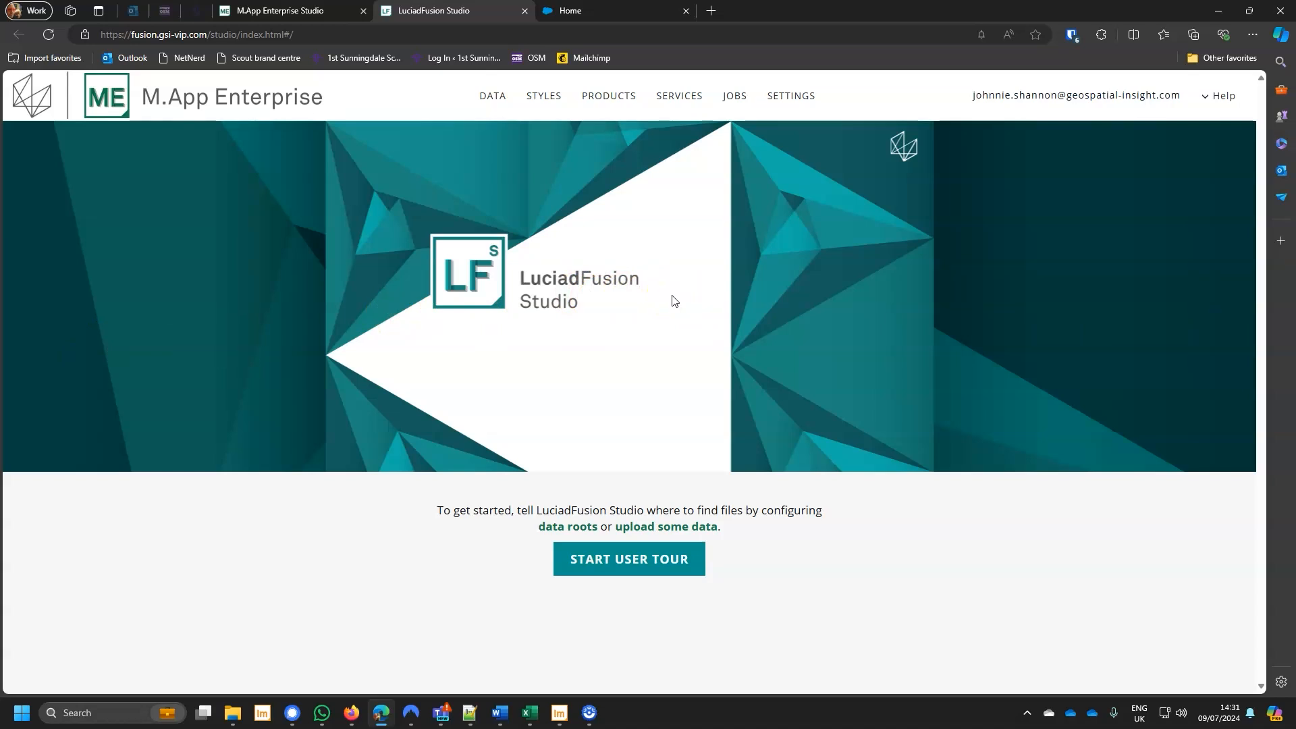
- Examine the upload options for new data, close them, and view the details of the Os terrain 50 dataset
left_click(489, 98)
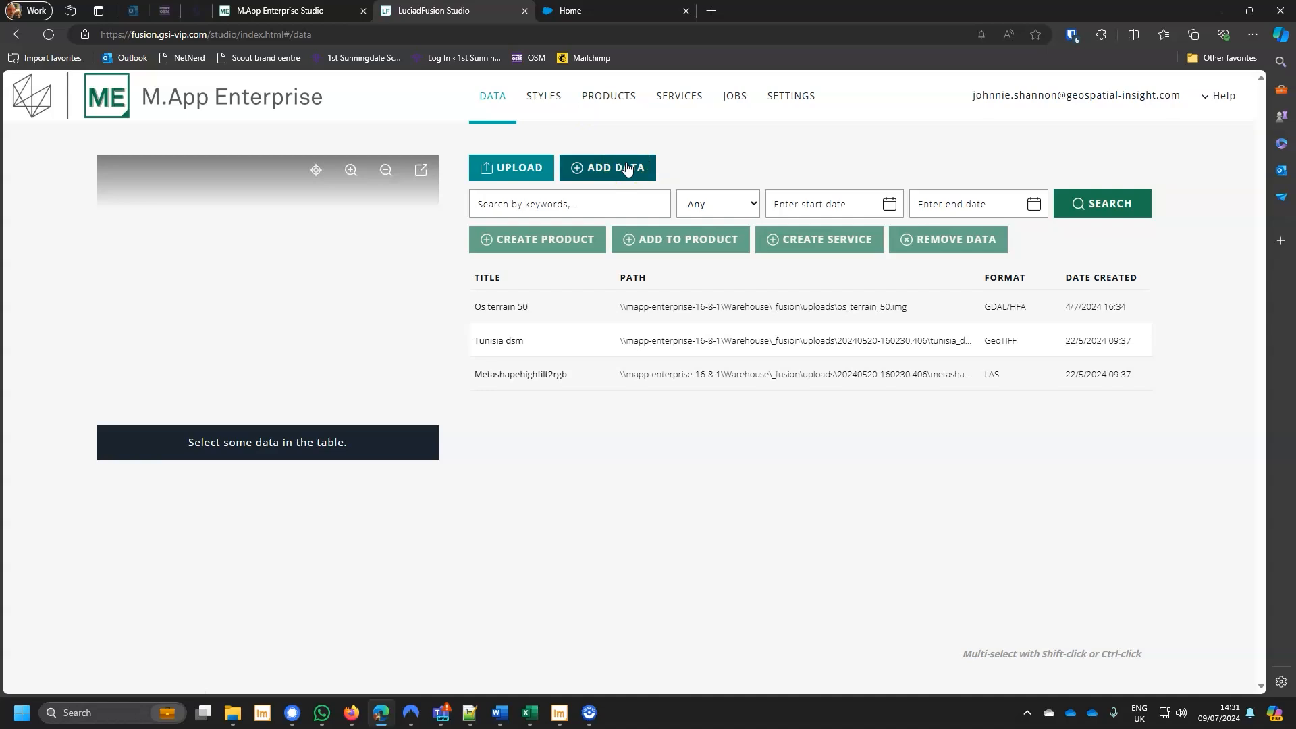
left_click(534, 166)
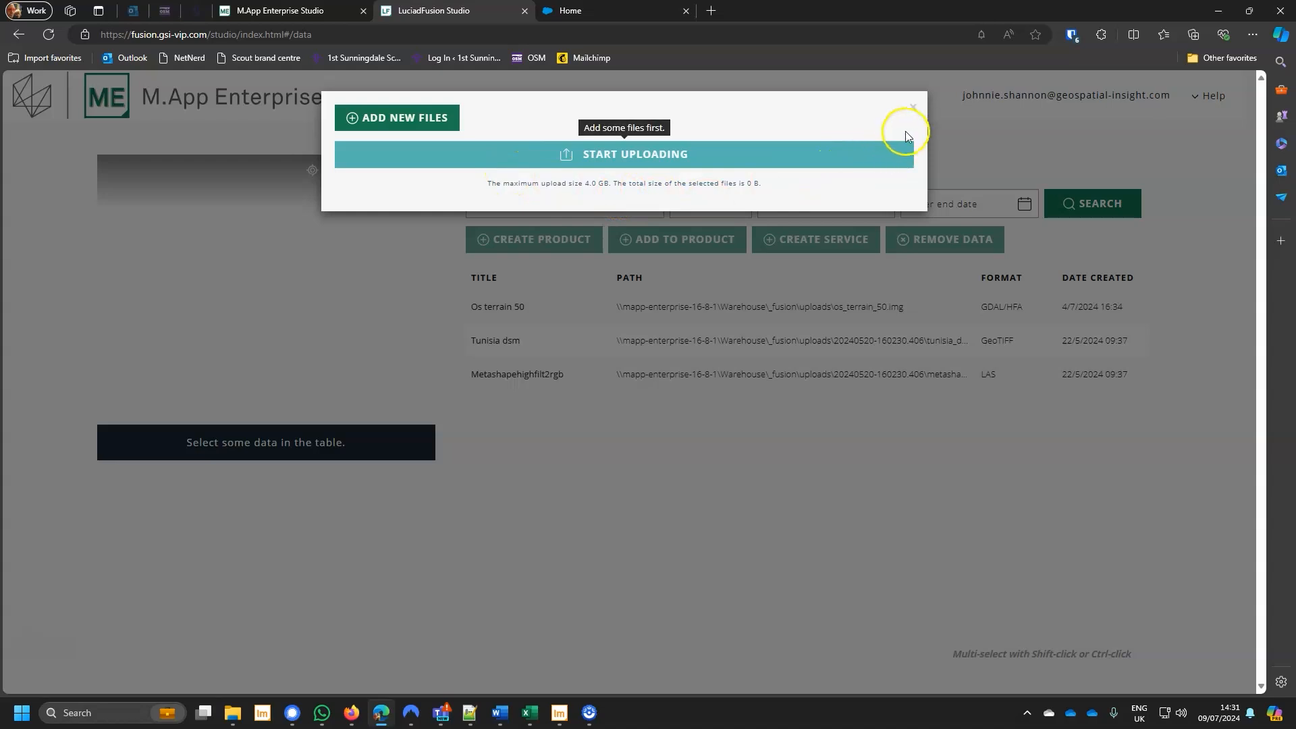
left_click(914, 110)
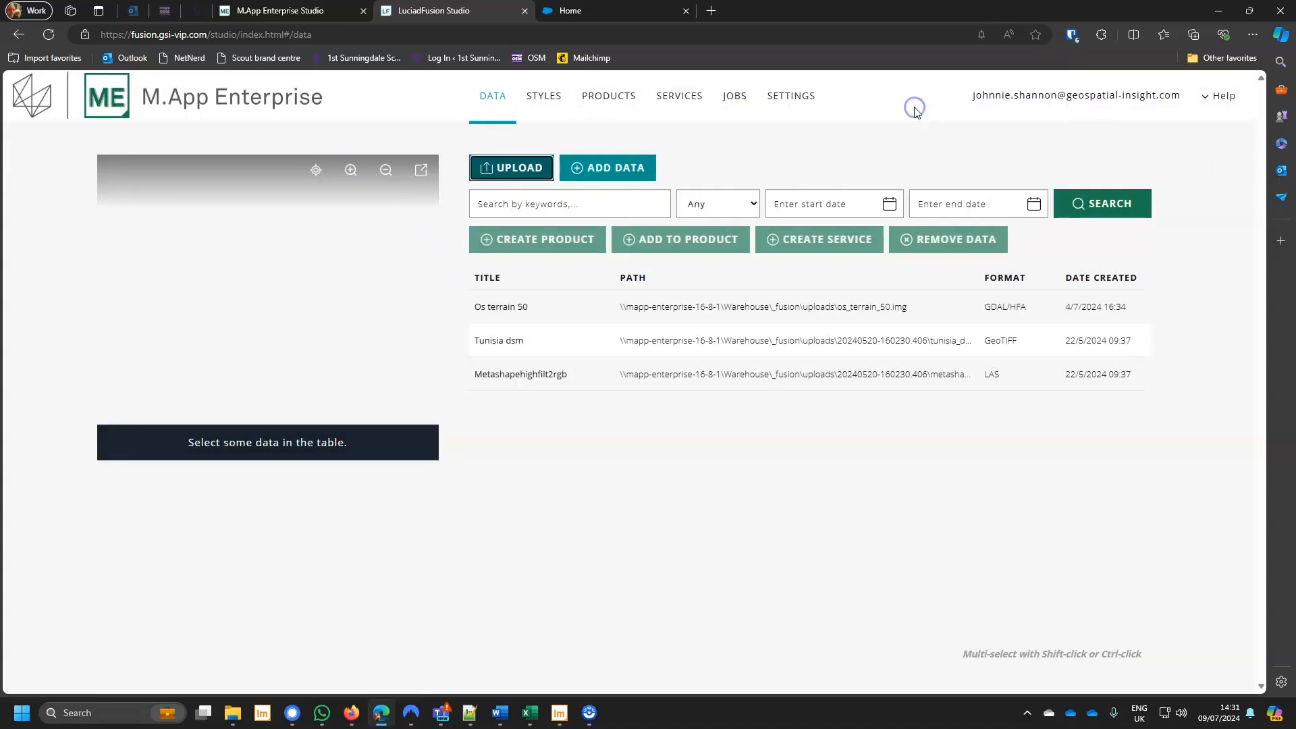
left_click(557, 312)
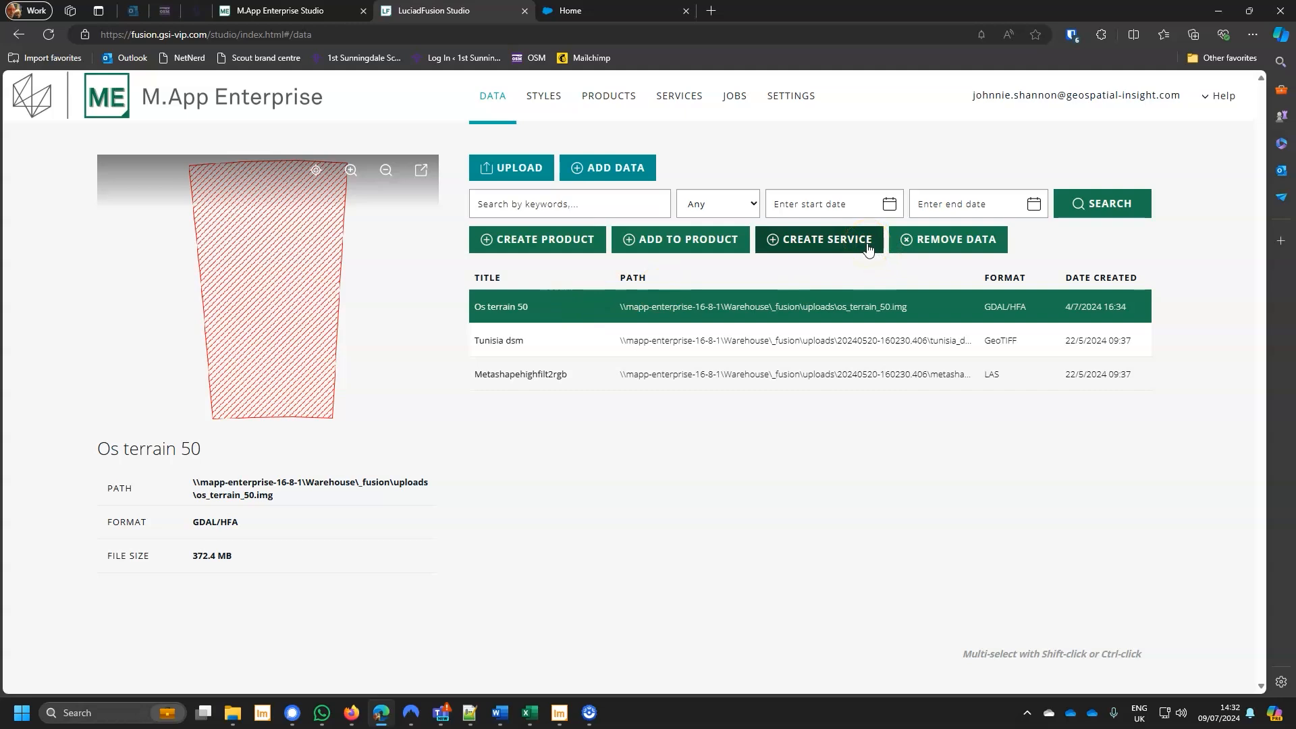
- Start a new service in Fusion Studio with its service type set to LTS, and cancel it
left_click(673, 98)
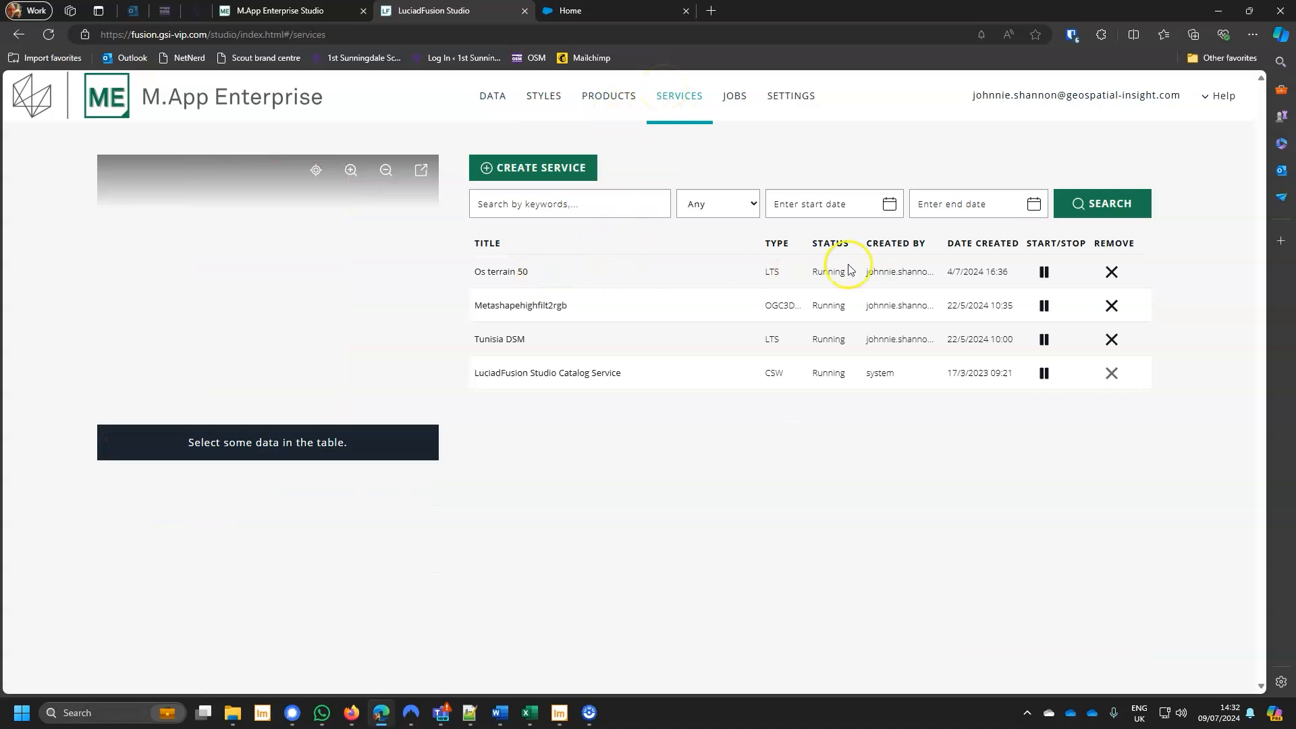
left_click(557, 168)
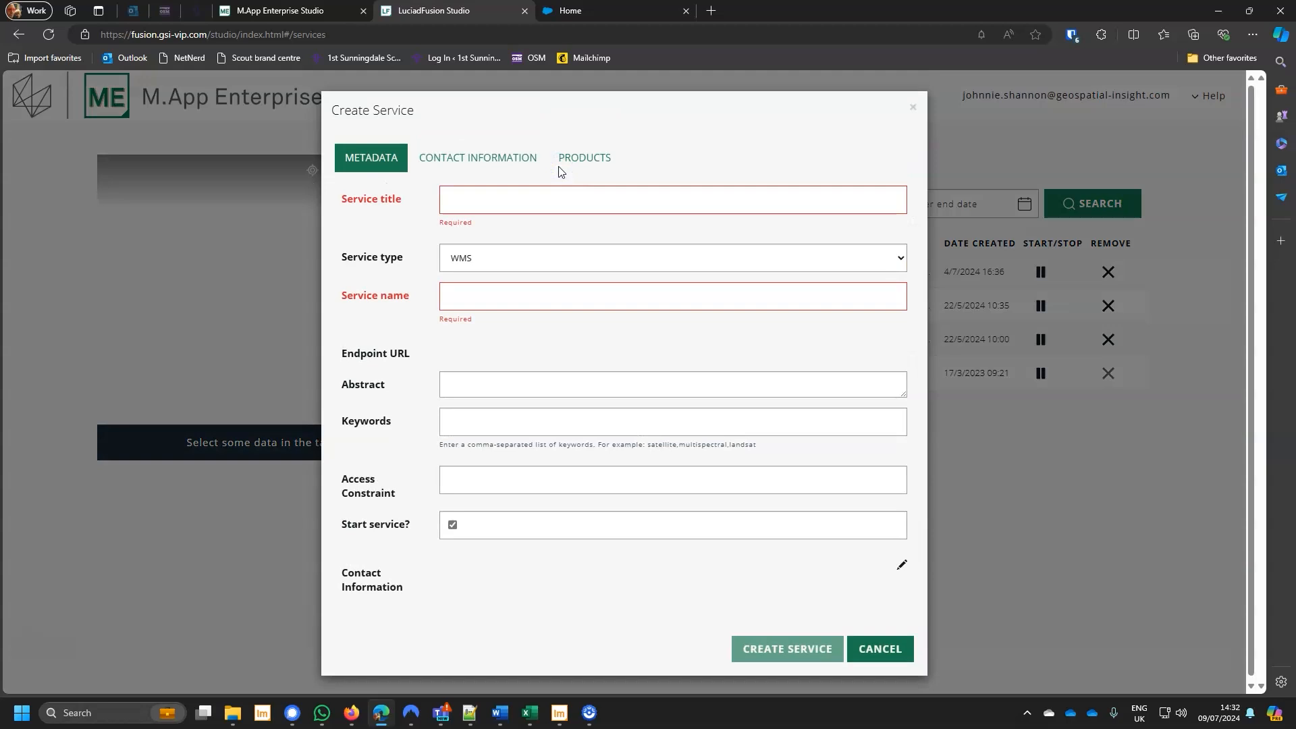
left_click(558, 168)
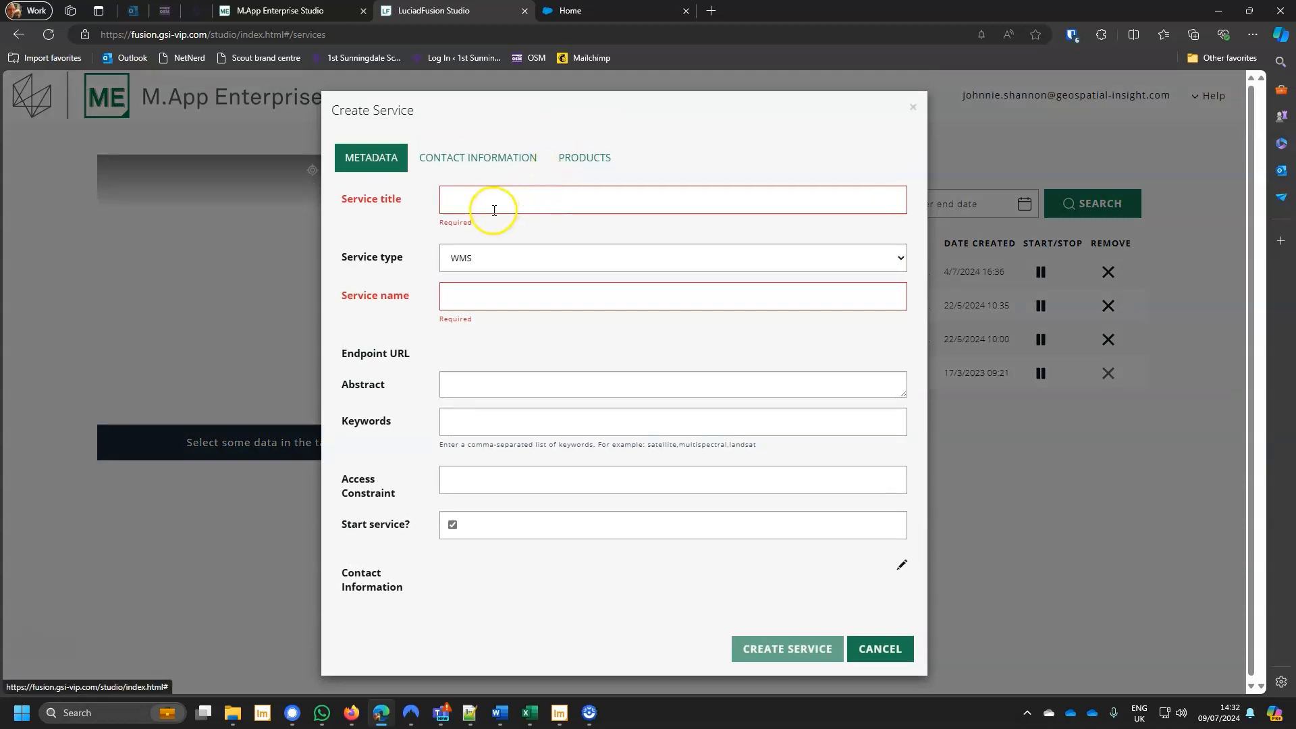
left_click(531, 268)
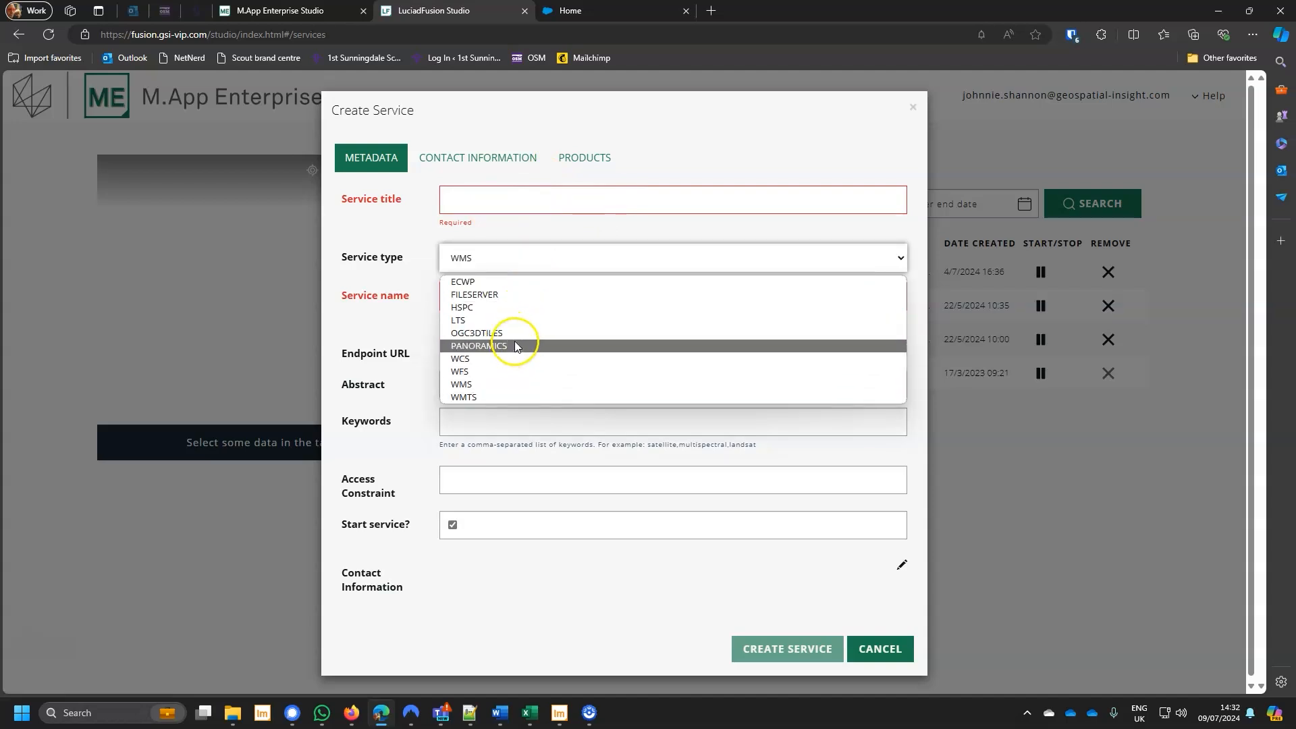
left_click(515, 321)
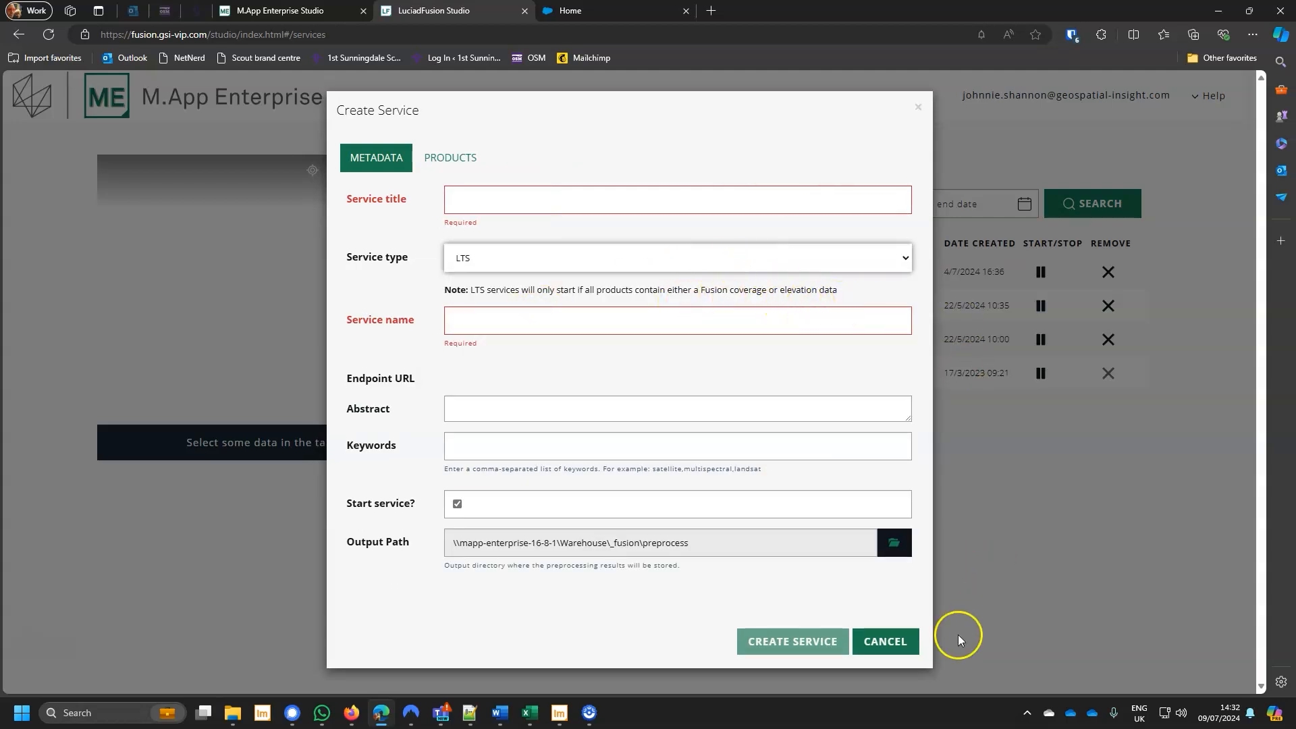
left_click(885, 642)
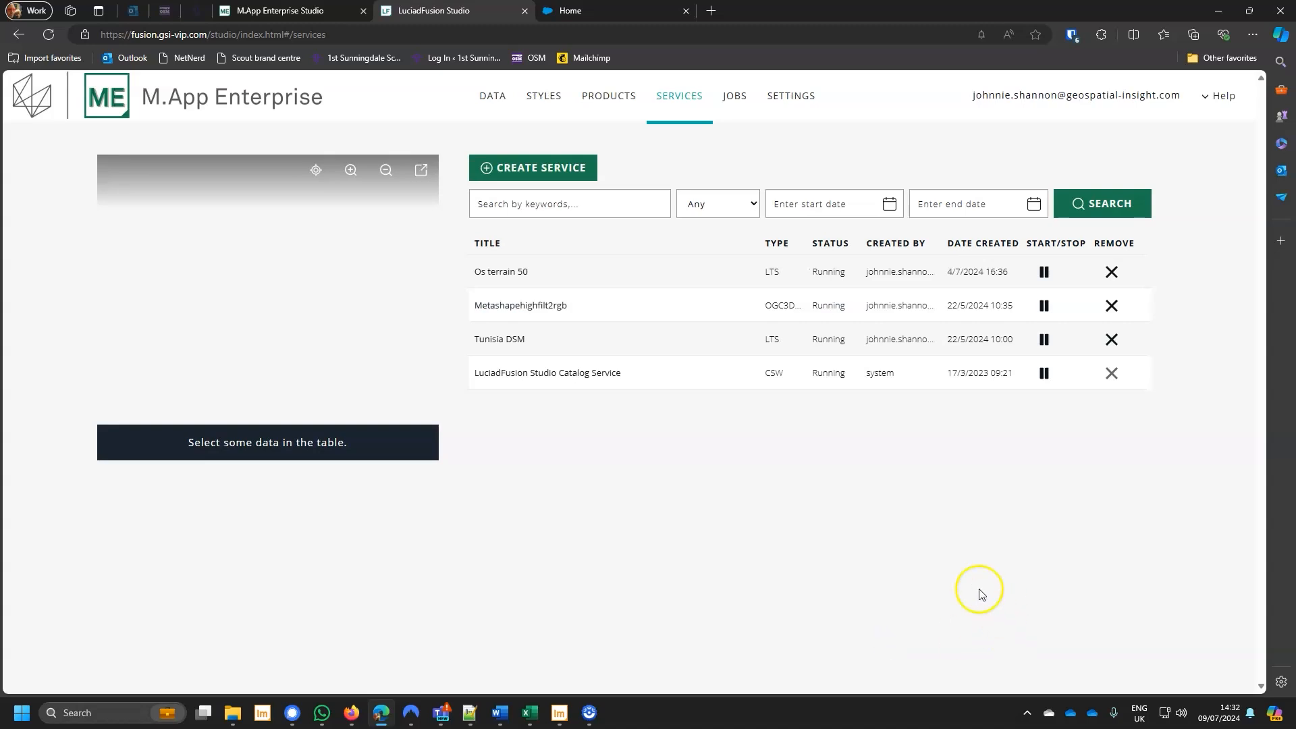
- Choose os_terrain_50 as the Fusion import for the new elevation dataset in M.App Enterprise Studio, and return to the 3D data list unsaved
left_click(282, 14)
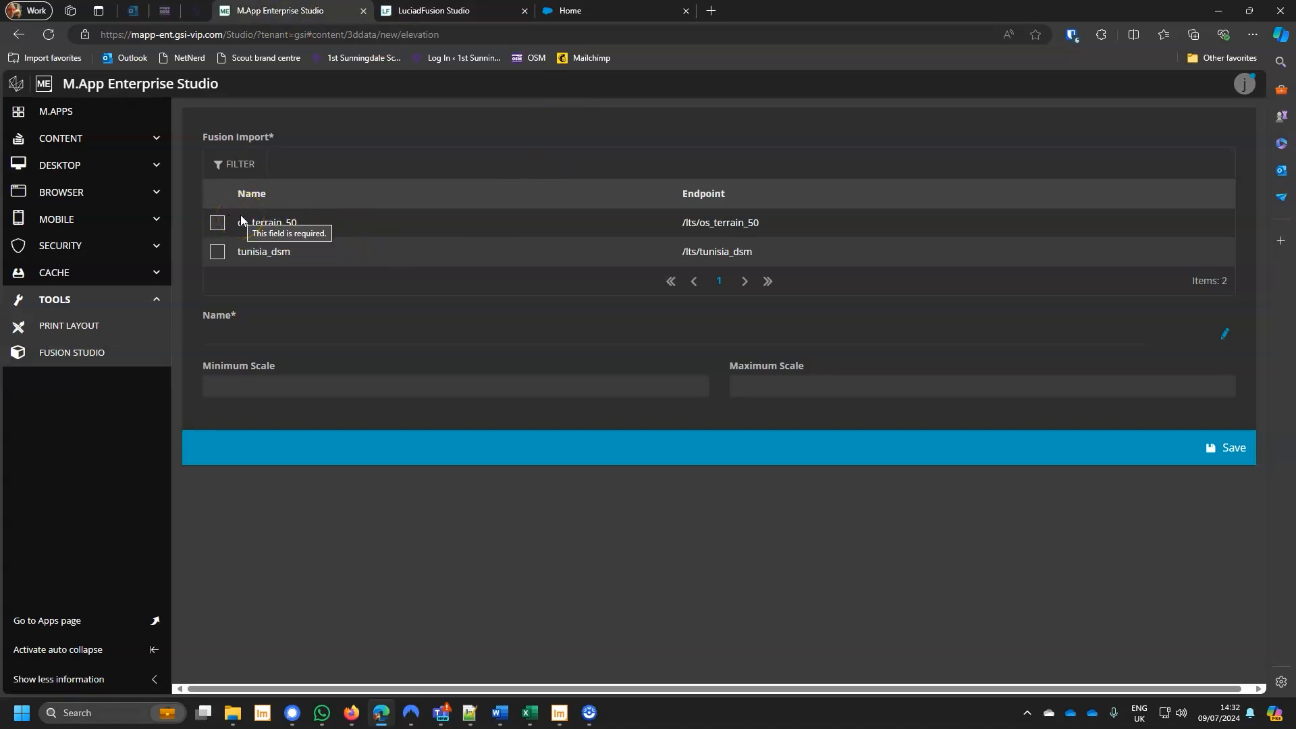
left_click(235, 233)
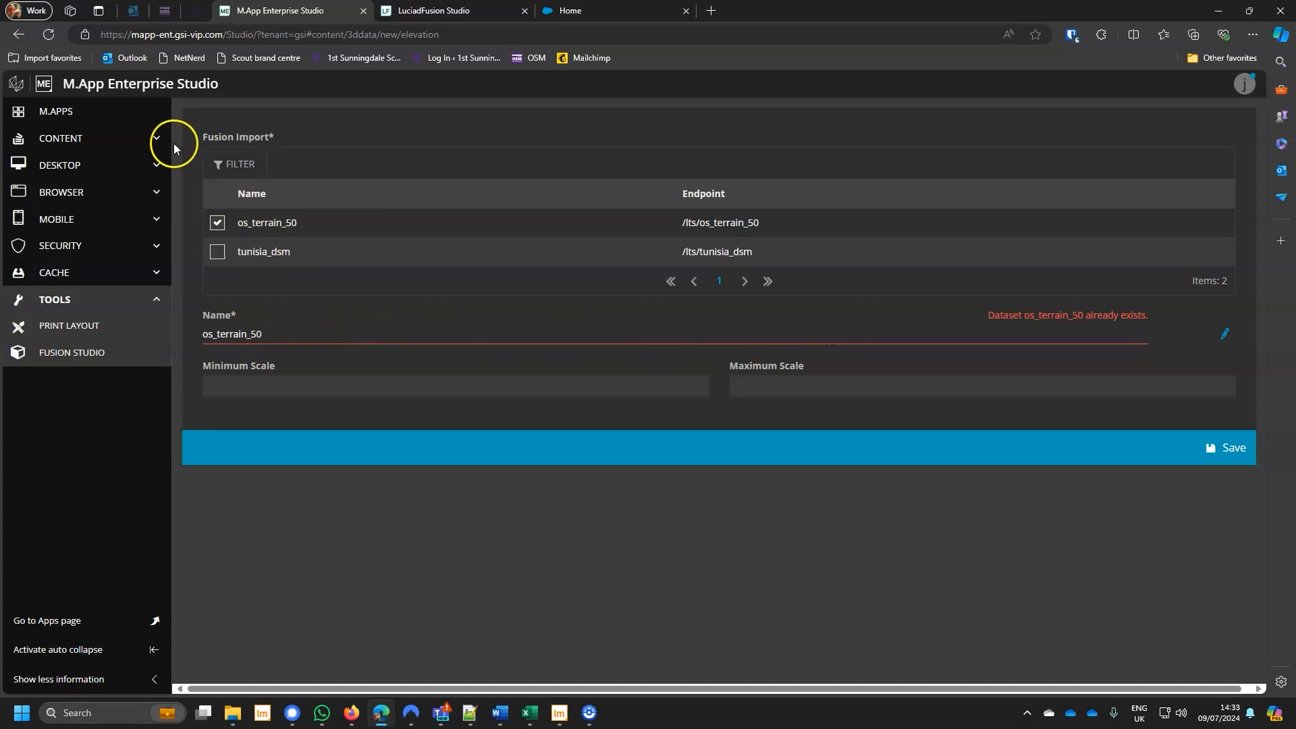
left_click(82, 141)
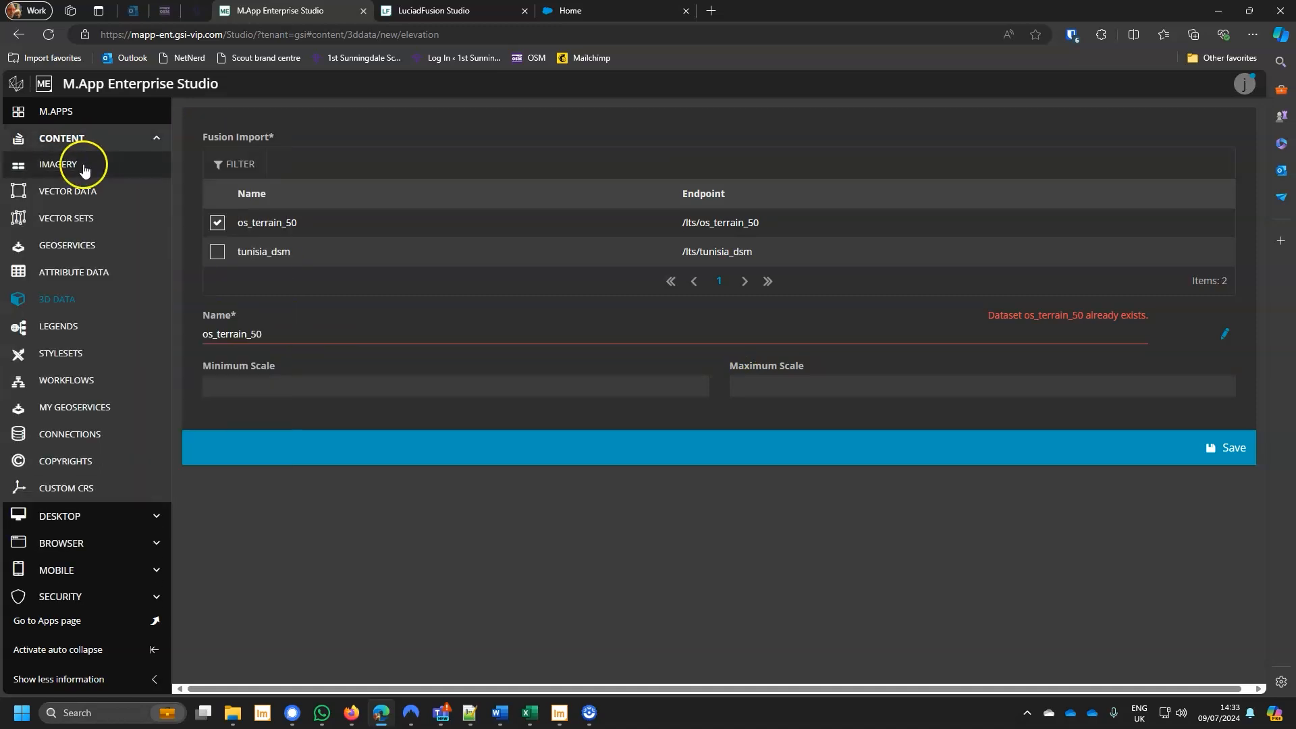
left_click(58, 297)
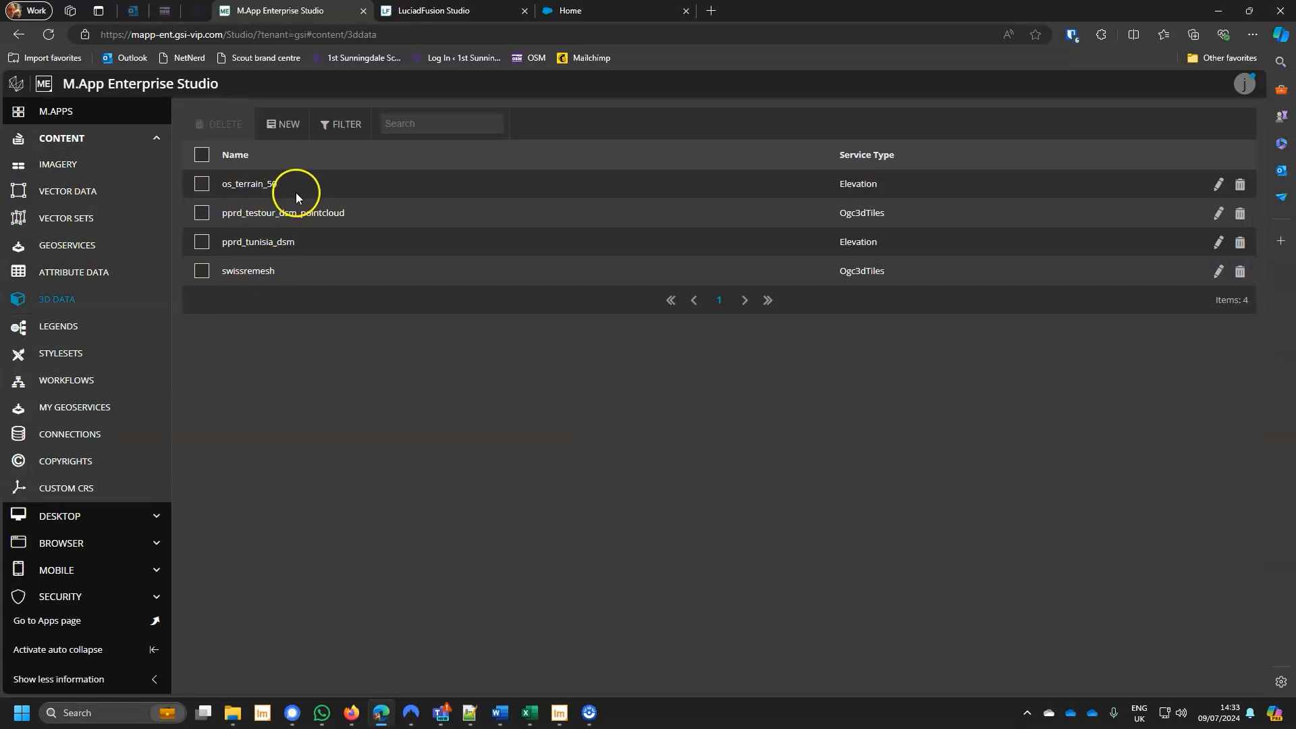
- Open the REPD Legend for editing to examine its layers
left_click(58, 329)
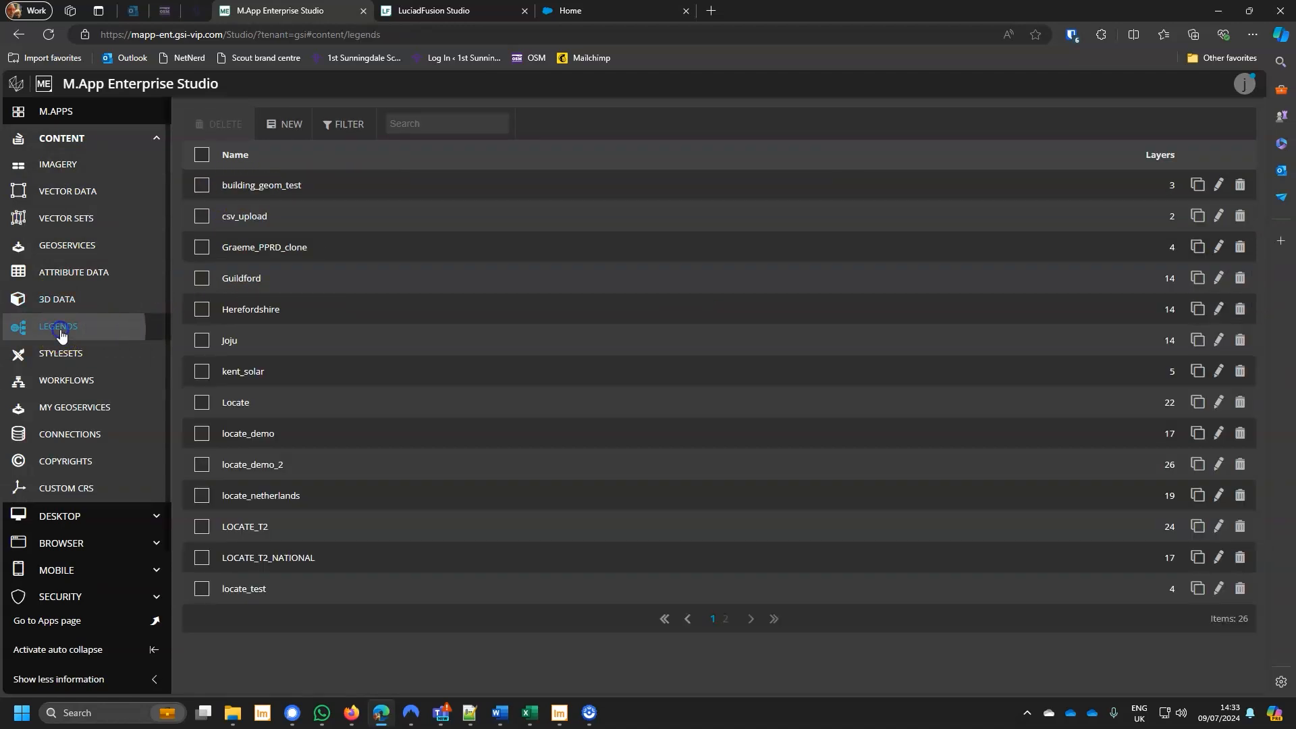
left_click(724, 620)
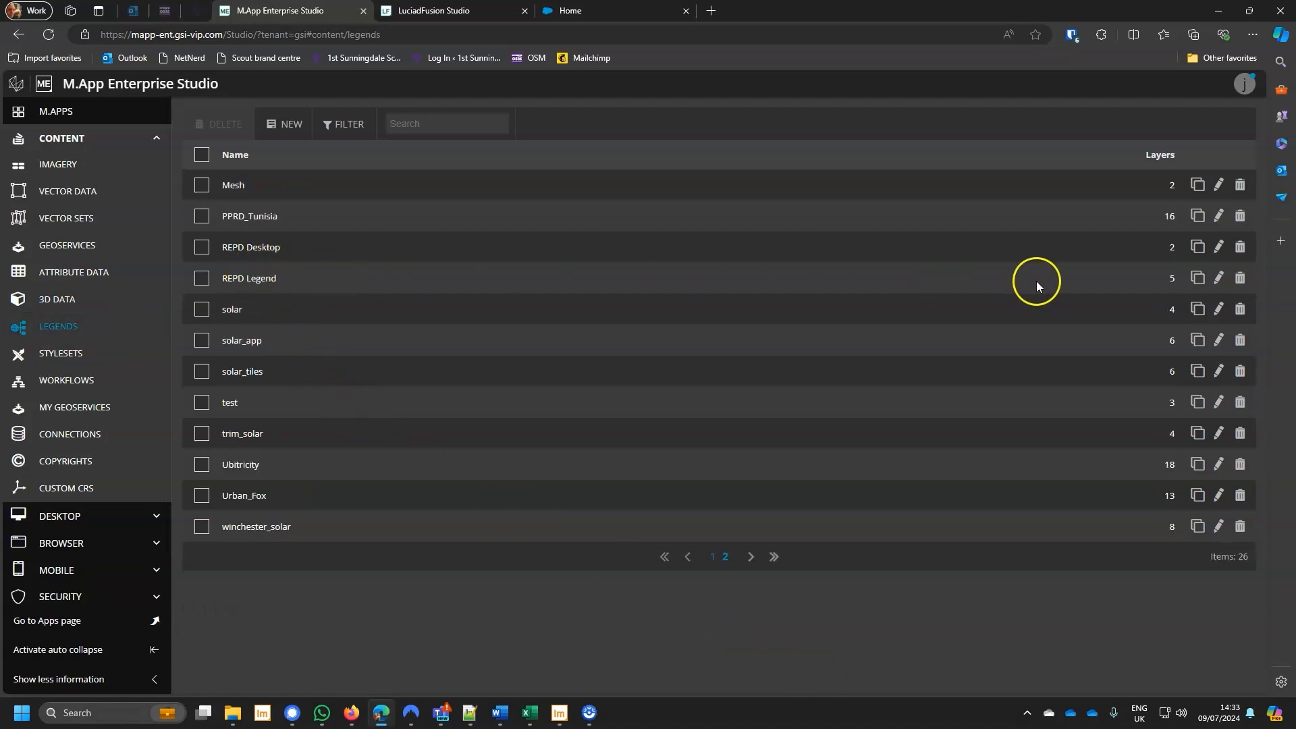
left_click(1218, 278)
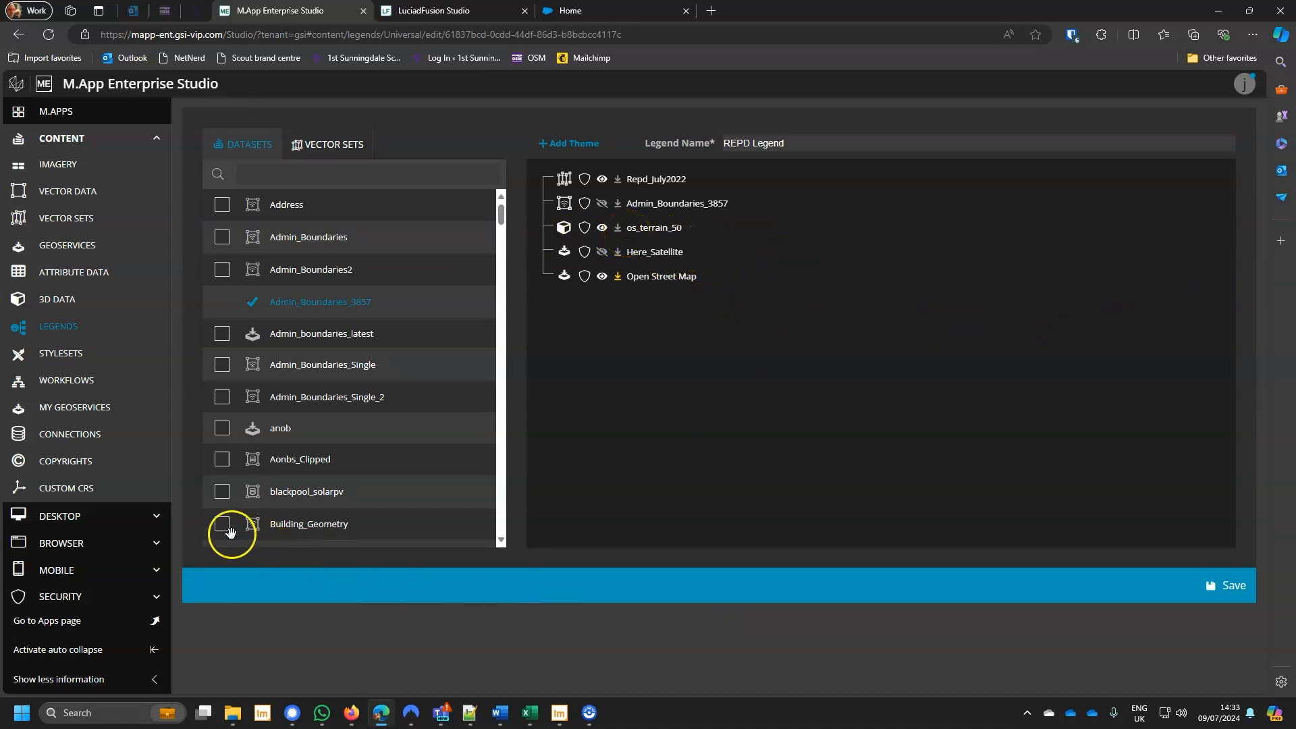
- Open the REPD browser map view for editing
left_click(151, 542)
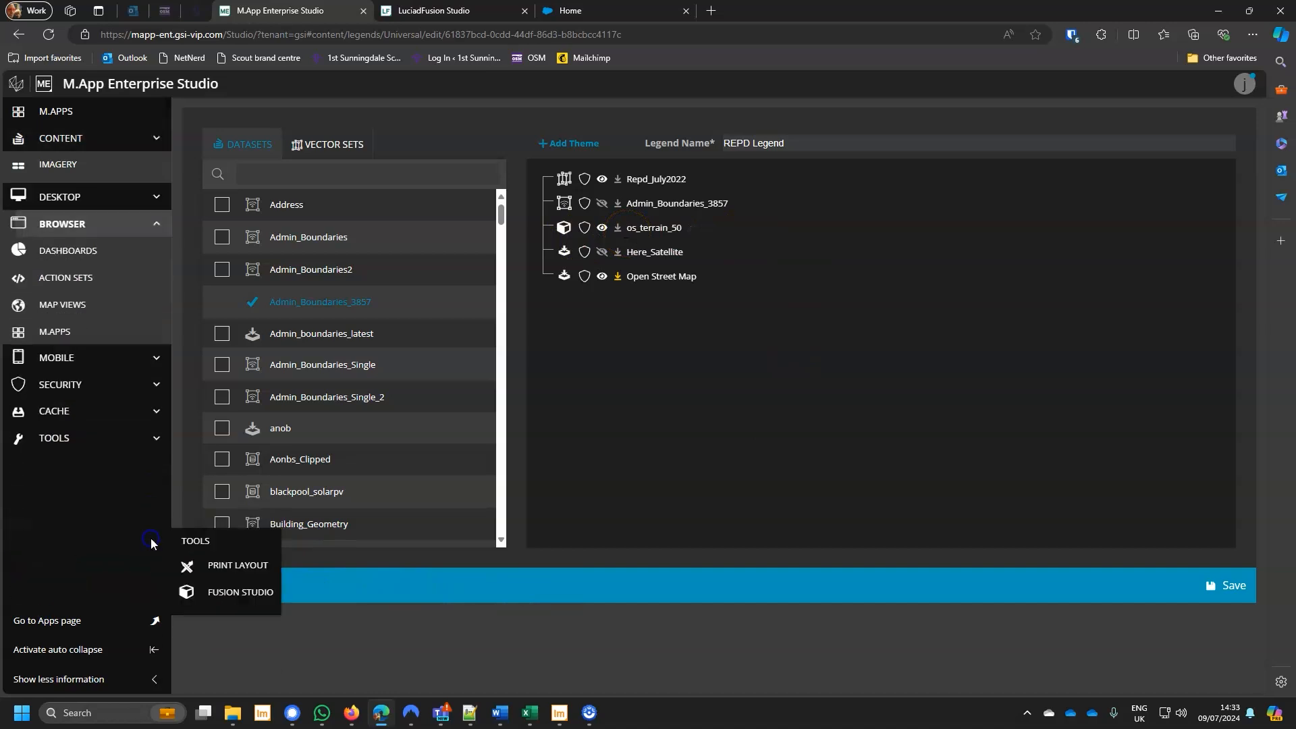
left_click(81, 272)
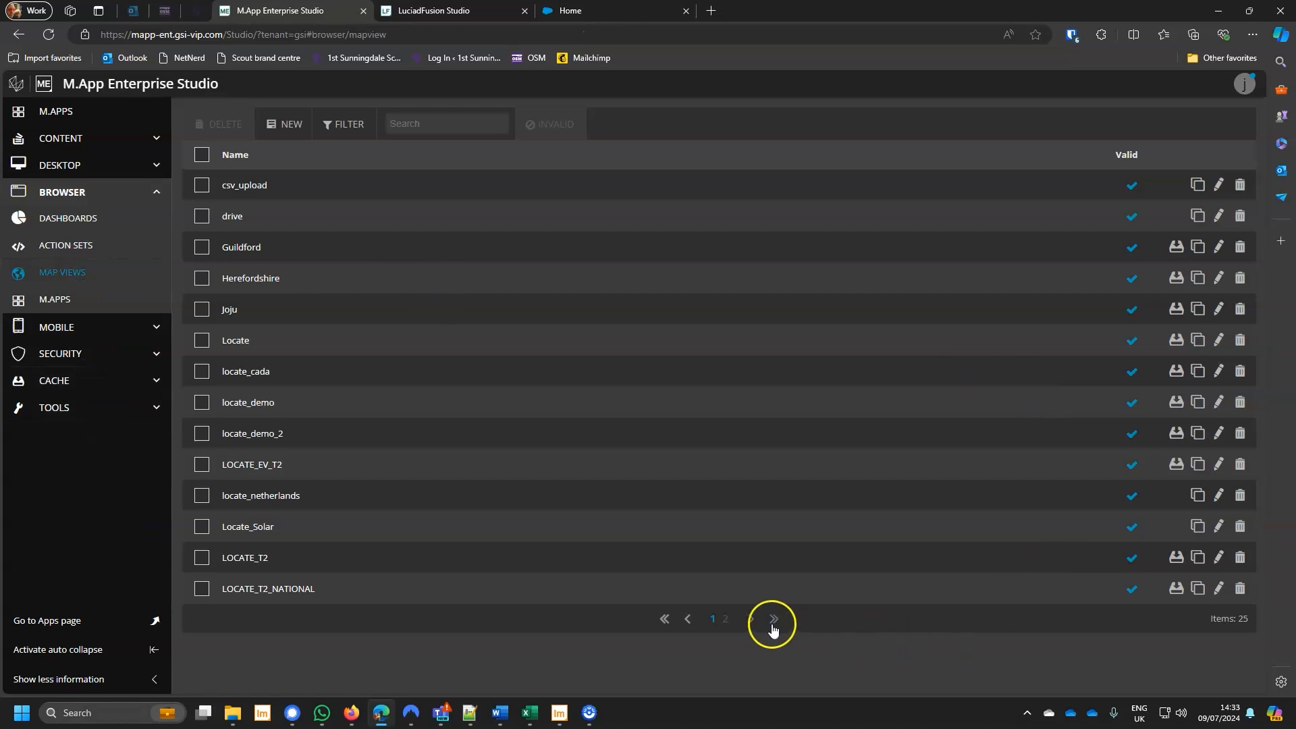
left_click(724, 618)
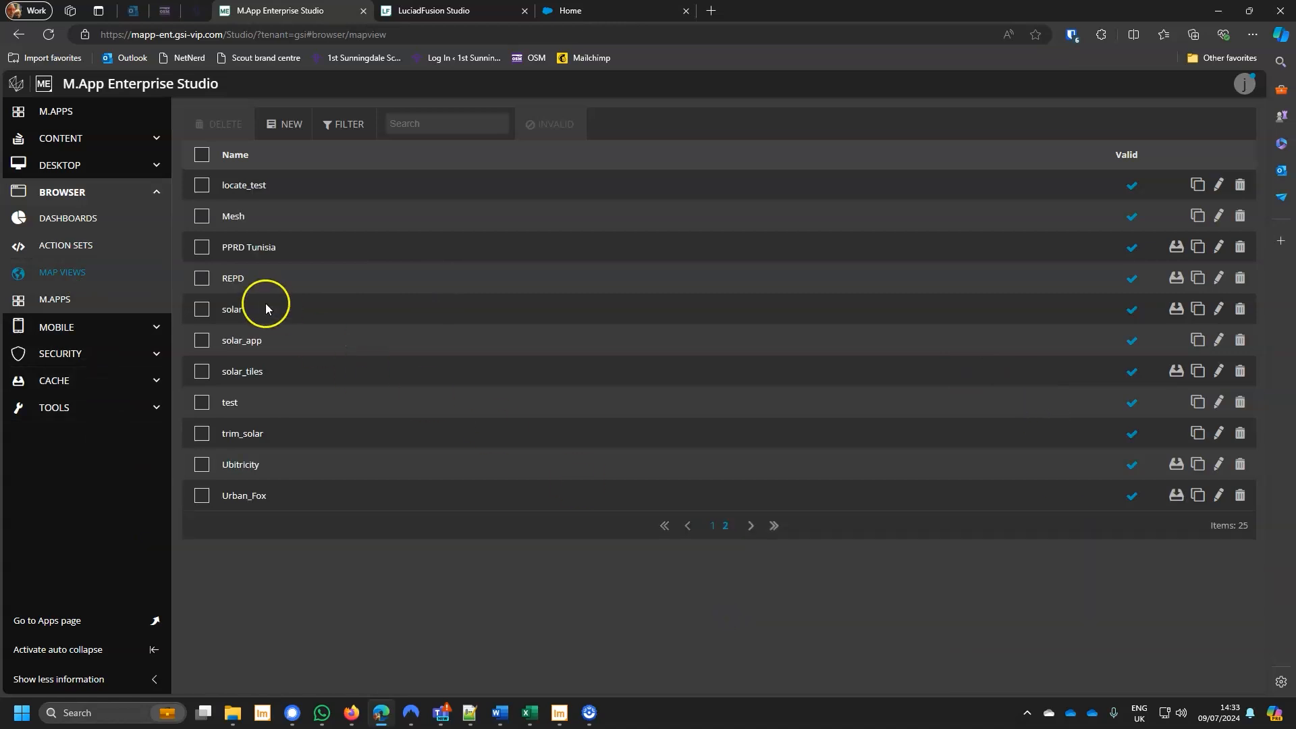
left_click(1218, 278)
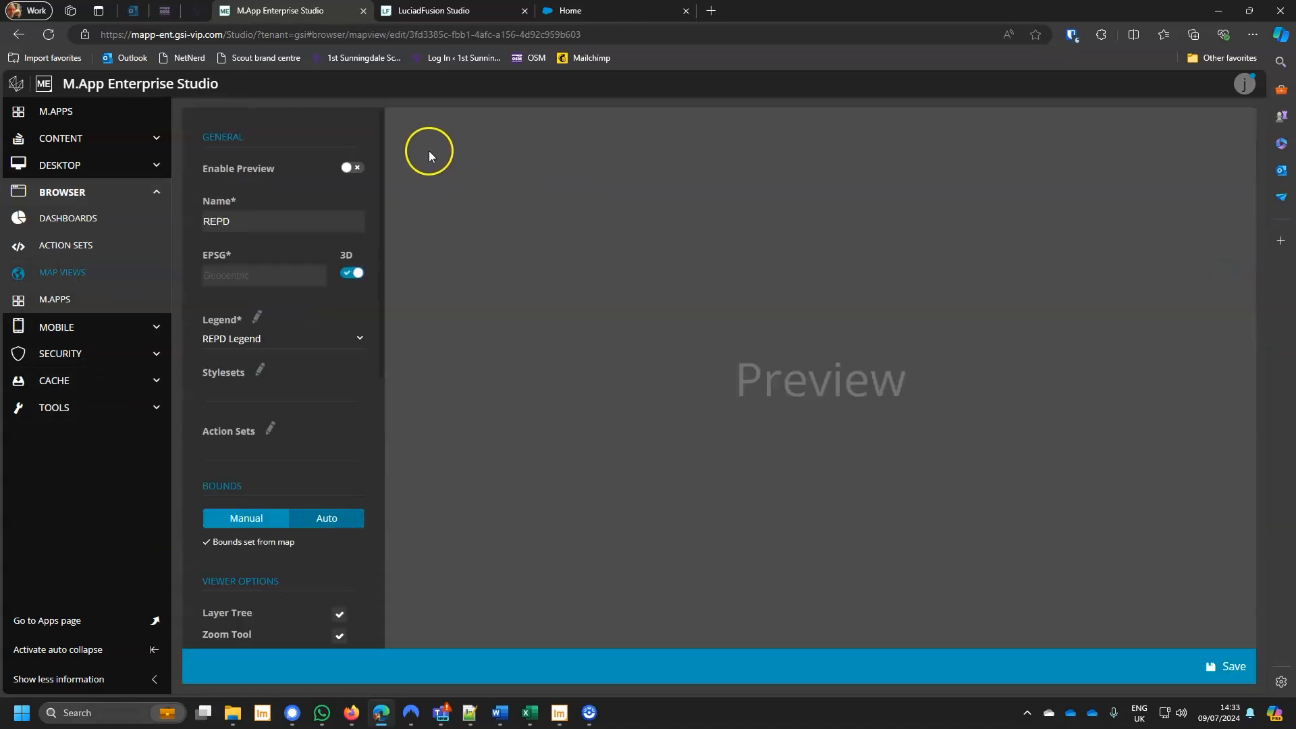
- Enable the map view's preview and inspect the terrain relief in the hills around Glynneath and Resolven
left_click(367, 168)
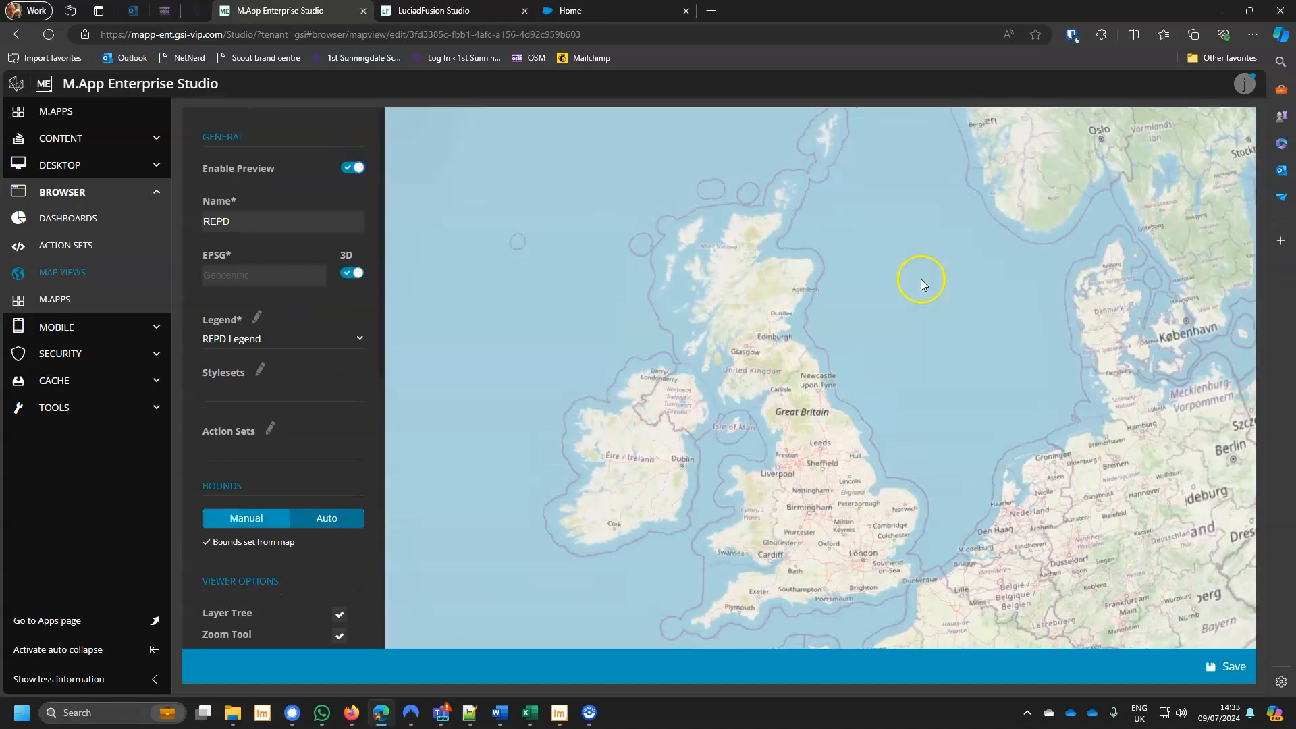
scroll(746, 553, "up", 5)
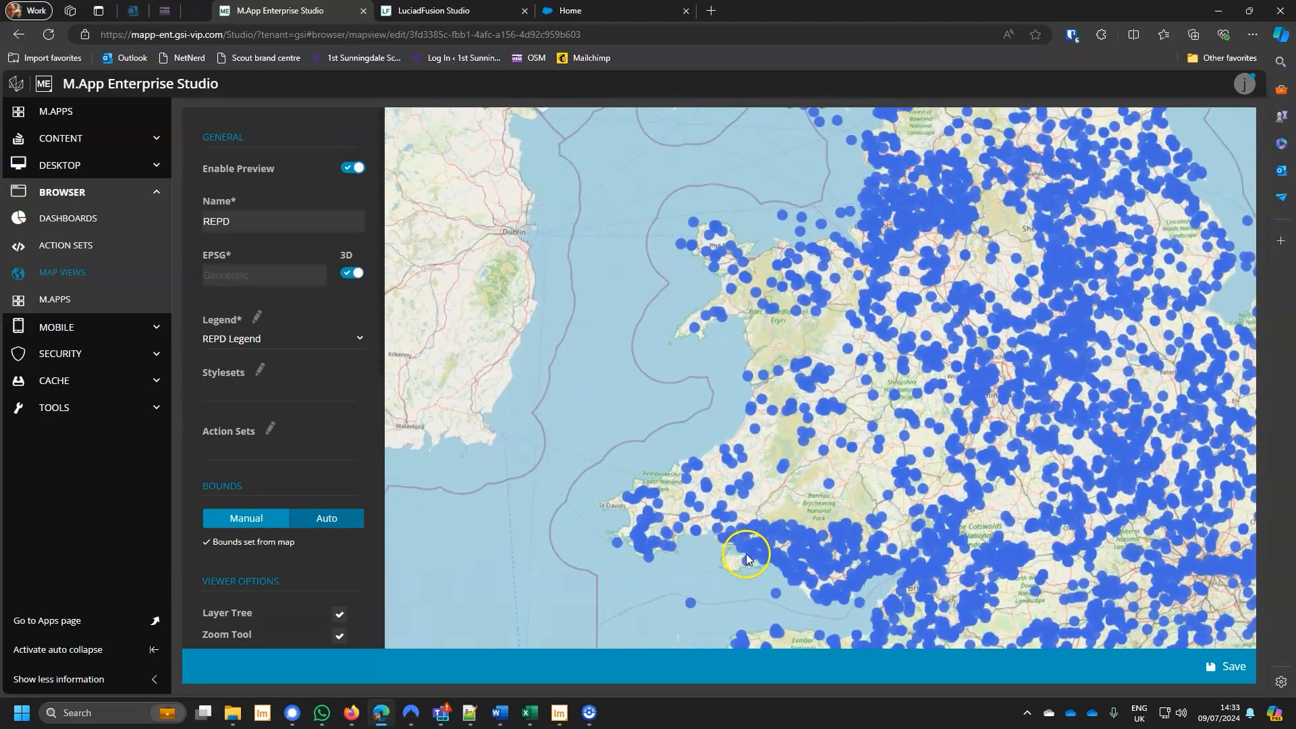
scroll(897, 500, "up", 5)
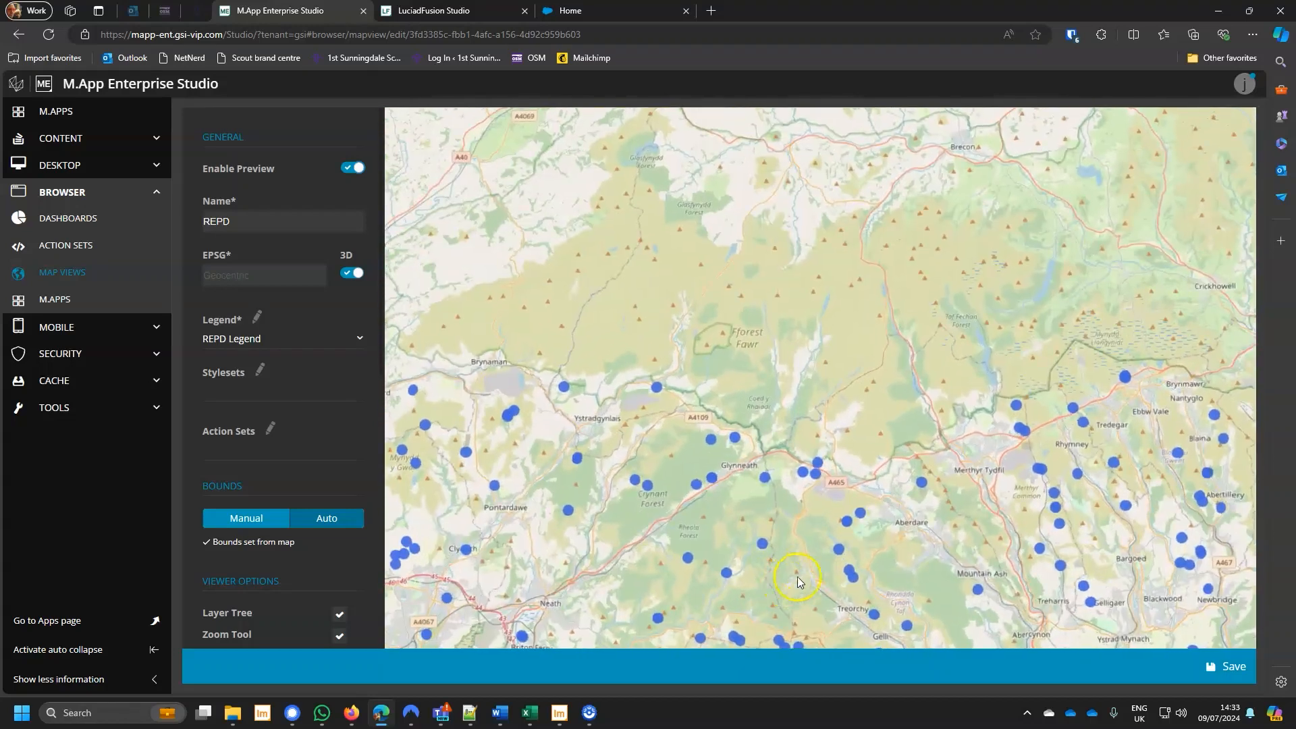
scroll(800, 553, "up", 3)
scroll(653, 492, "up", 3)
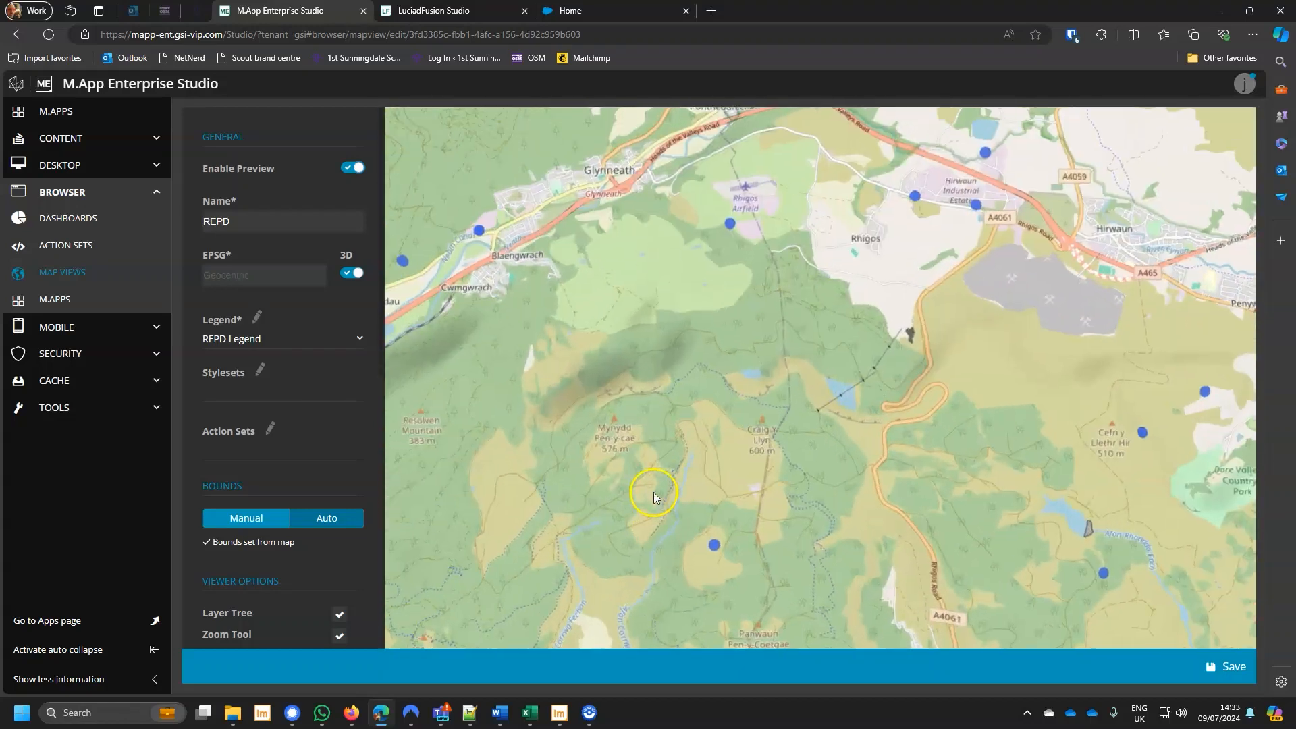
left_click_drag(642, 427, 757, 404)
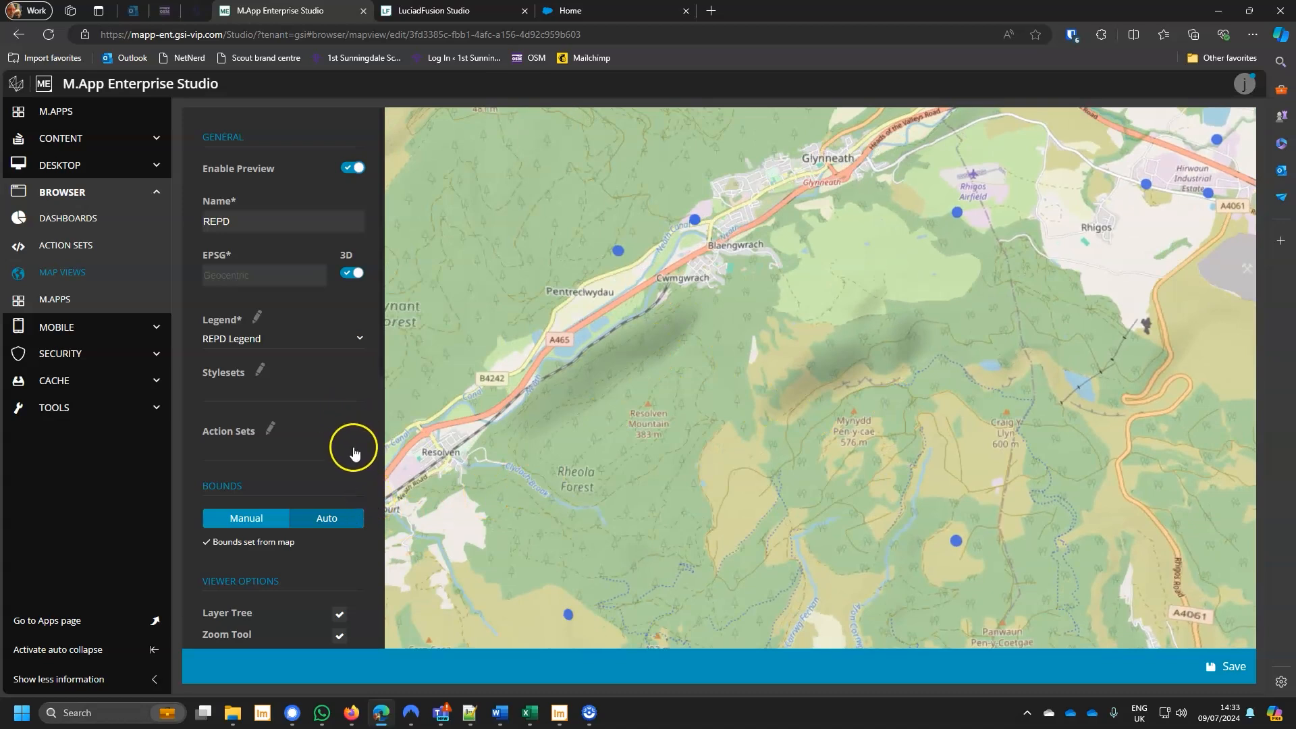
- Switch the map view's Sun Light effect off and back on to compare the terrain shading
scroll(354, 447, "down", 8)
scroll(354, 451, "down", 1)
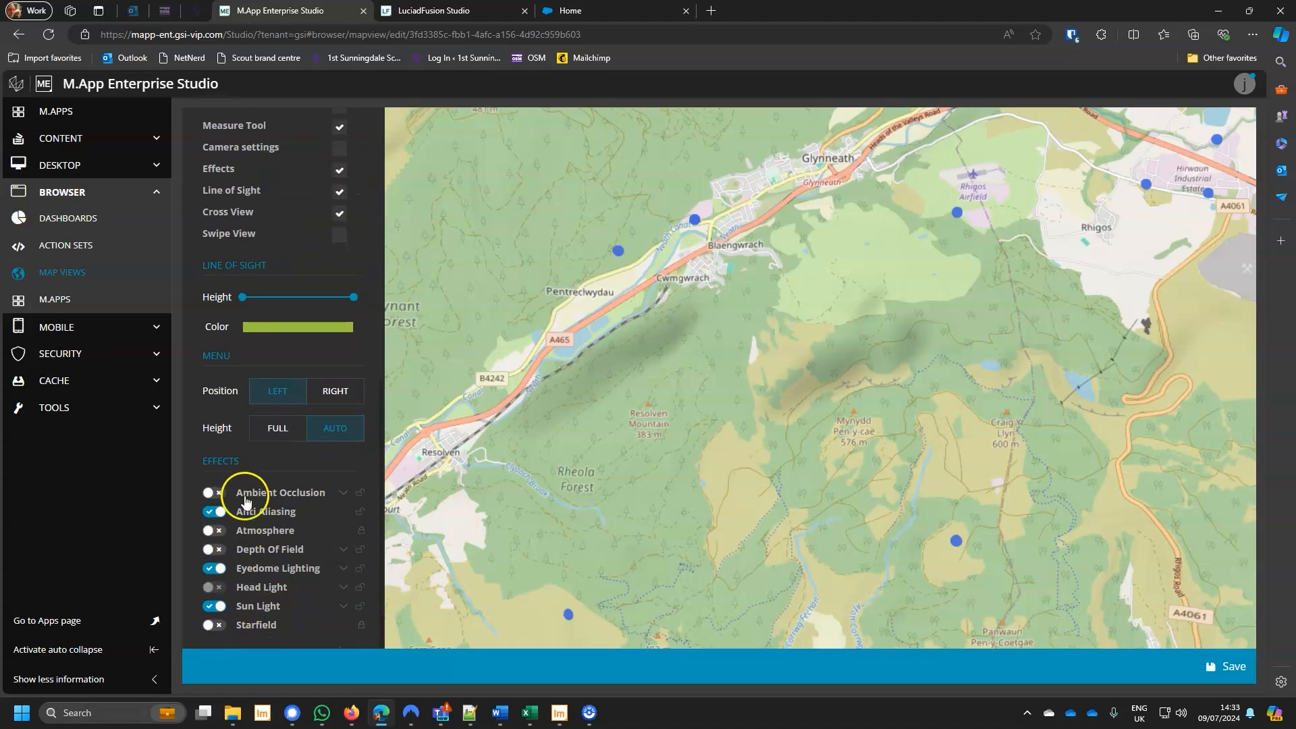
left_click(211, 607)
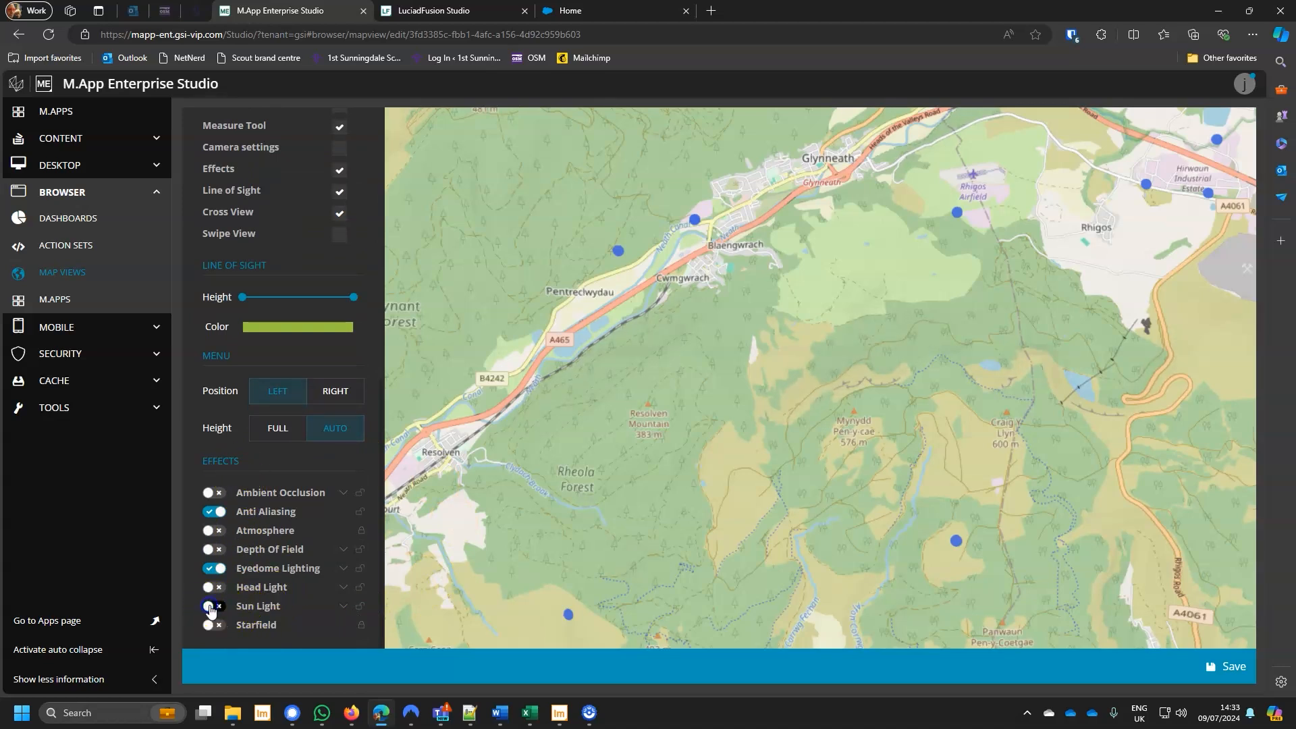
left_click(211, 609)
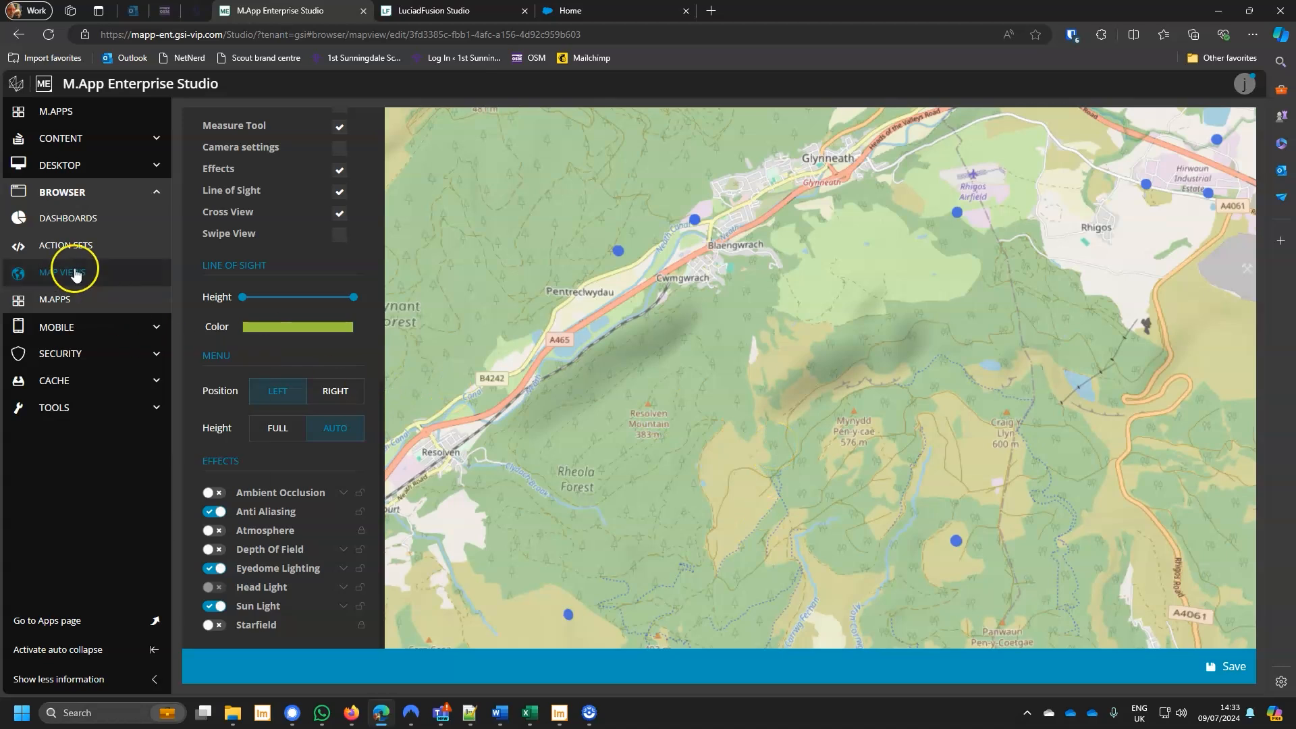
- Launch the REPD July22 dashboard from the browser dashboards list
left_click(69, 220)
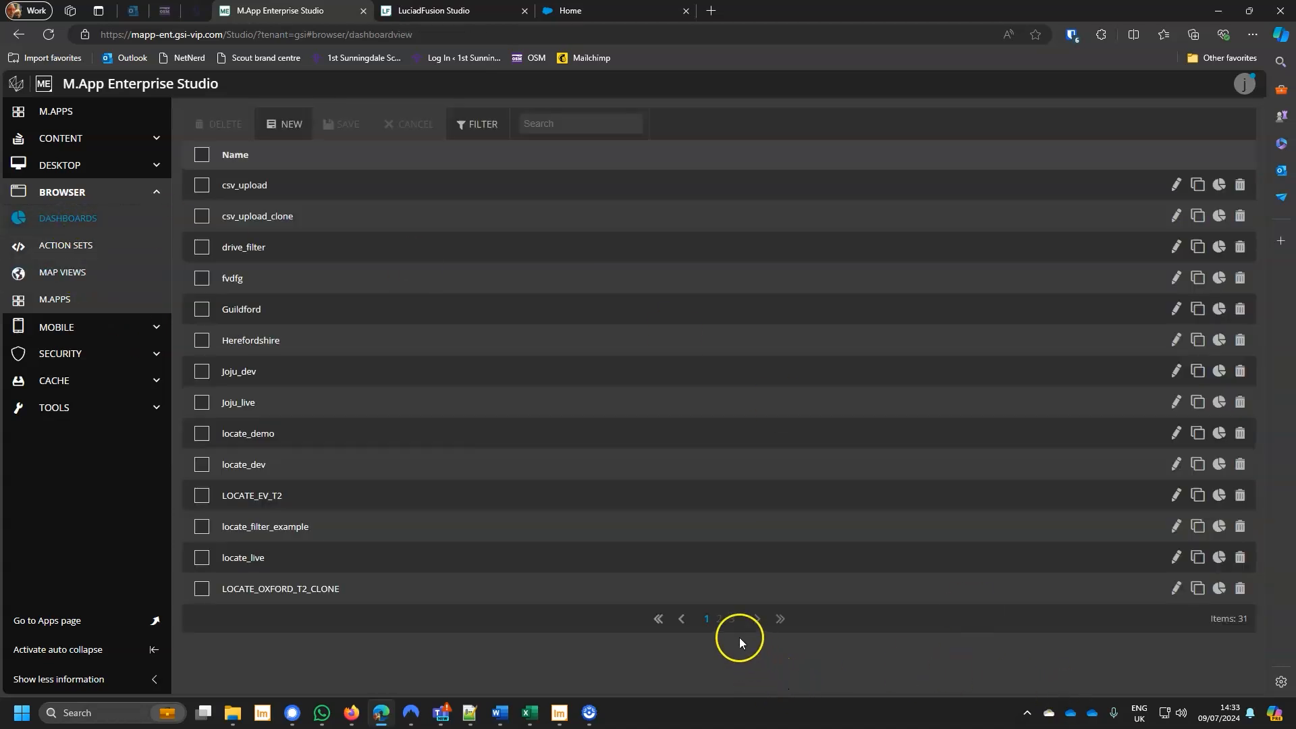
left_click(718, 620)
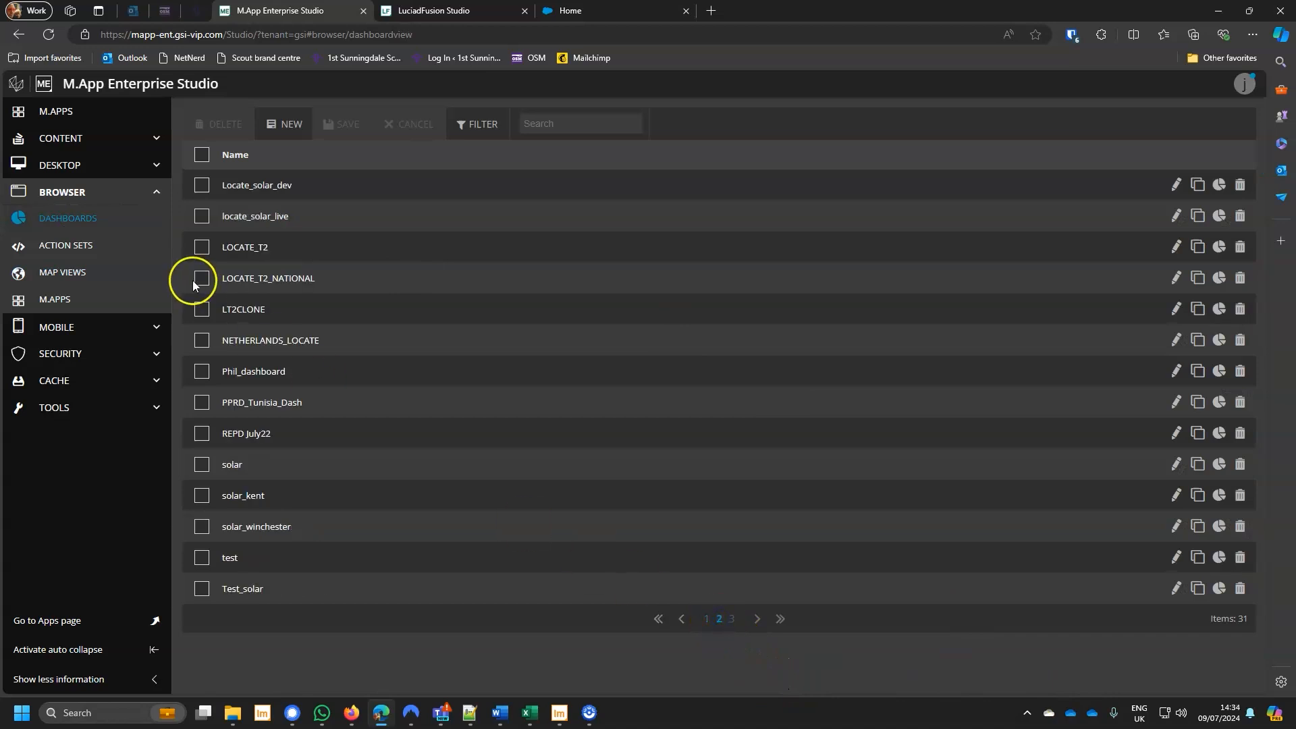
left_click(1219, 434)
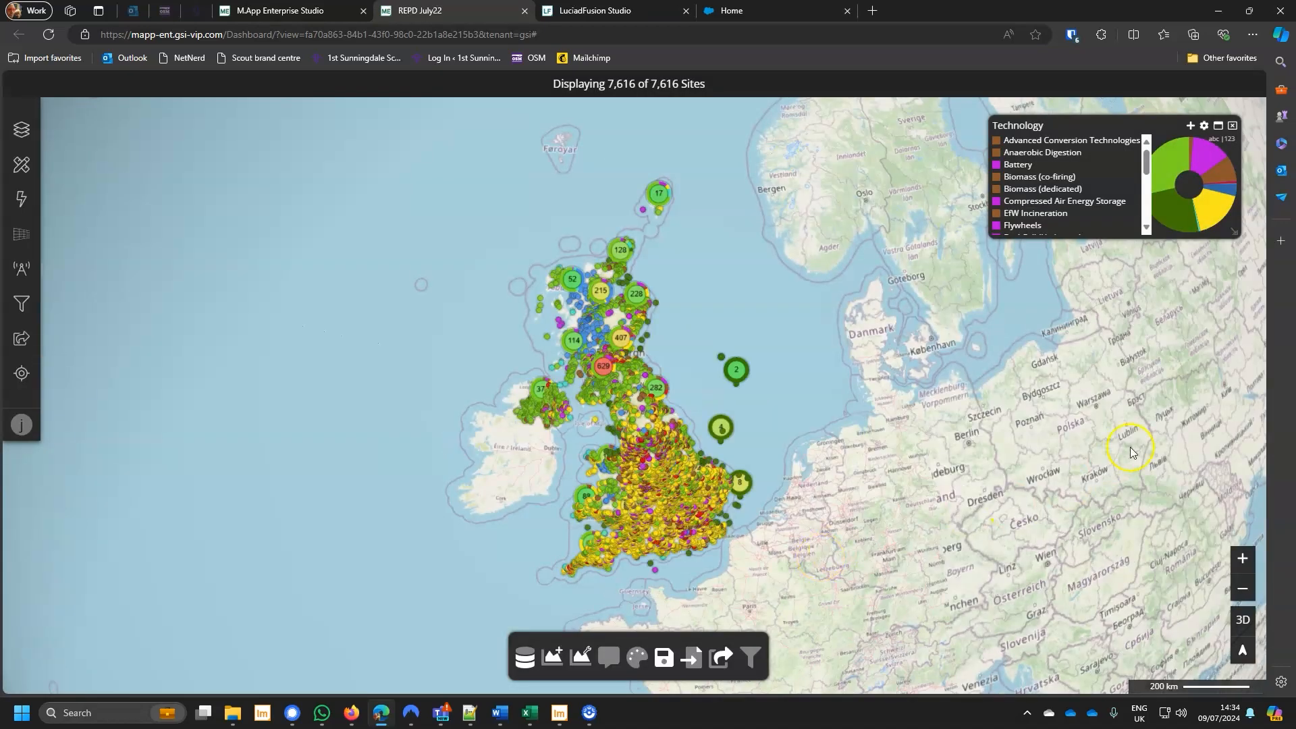
- Hide the My New Chart and Admin_Boundaries_3857 layers, and filter the sites to Wind Onshore using the Technology chart
left_click(21, 130)
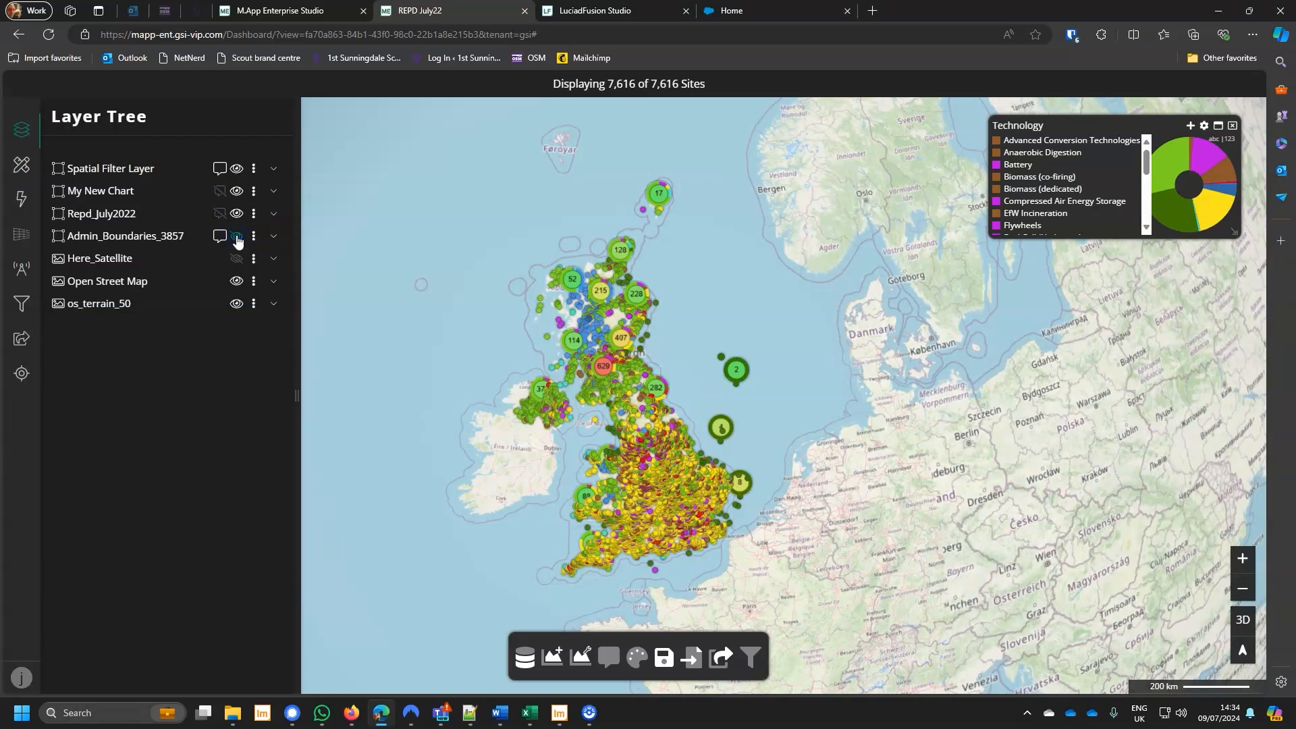
left_click(236, 192)
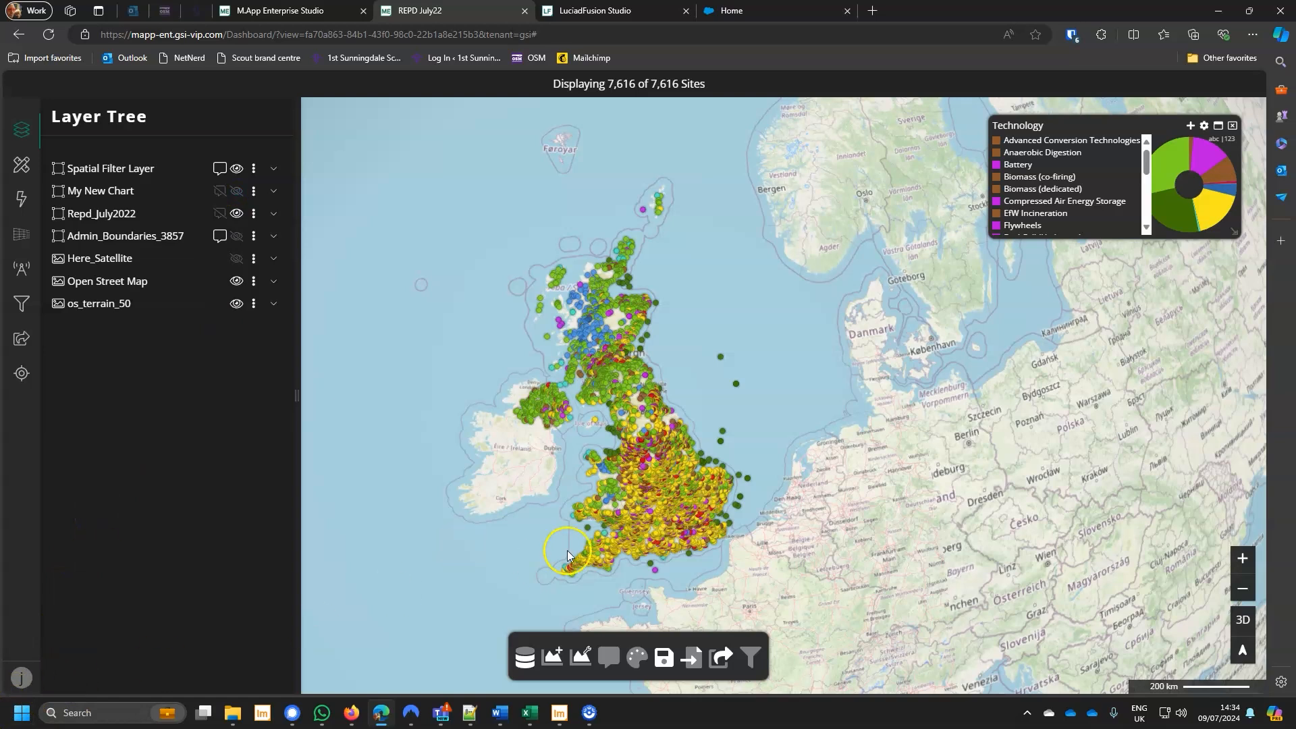
left_click(1166, 168)
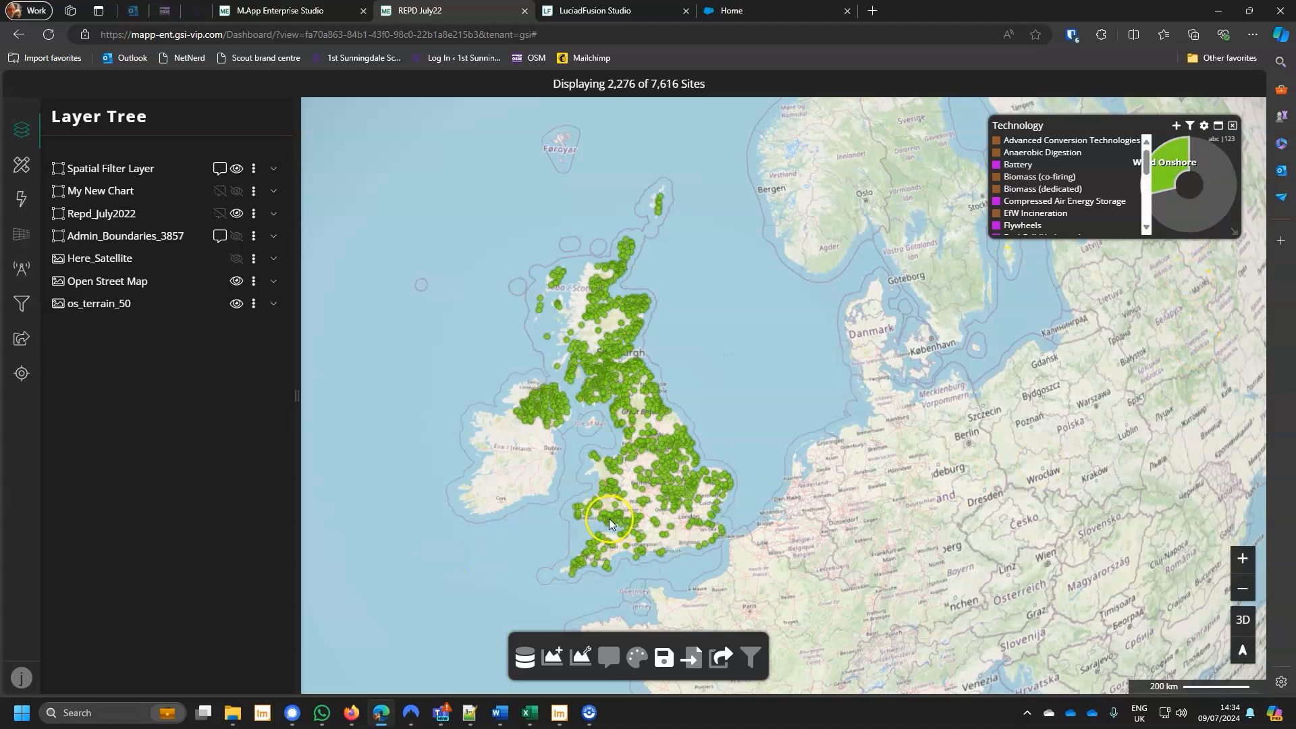
- Examine the onshore wind sites and hill terrain between Treherbert and Maerdy in a tilted 3D view
scroll(609, 519, "up", 10)
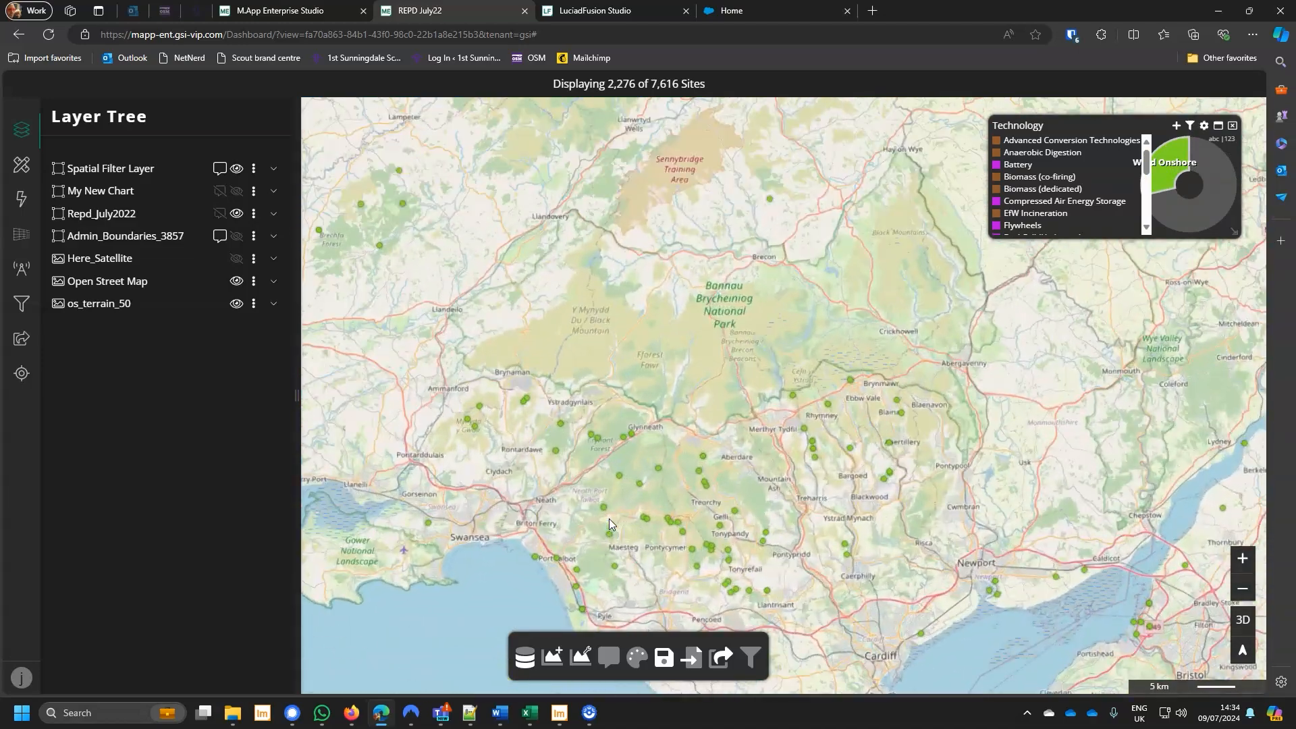
scroll(609, 518, "up", 6)
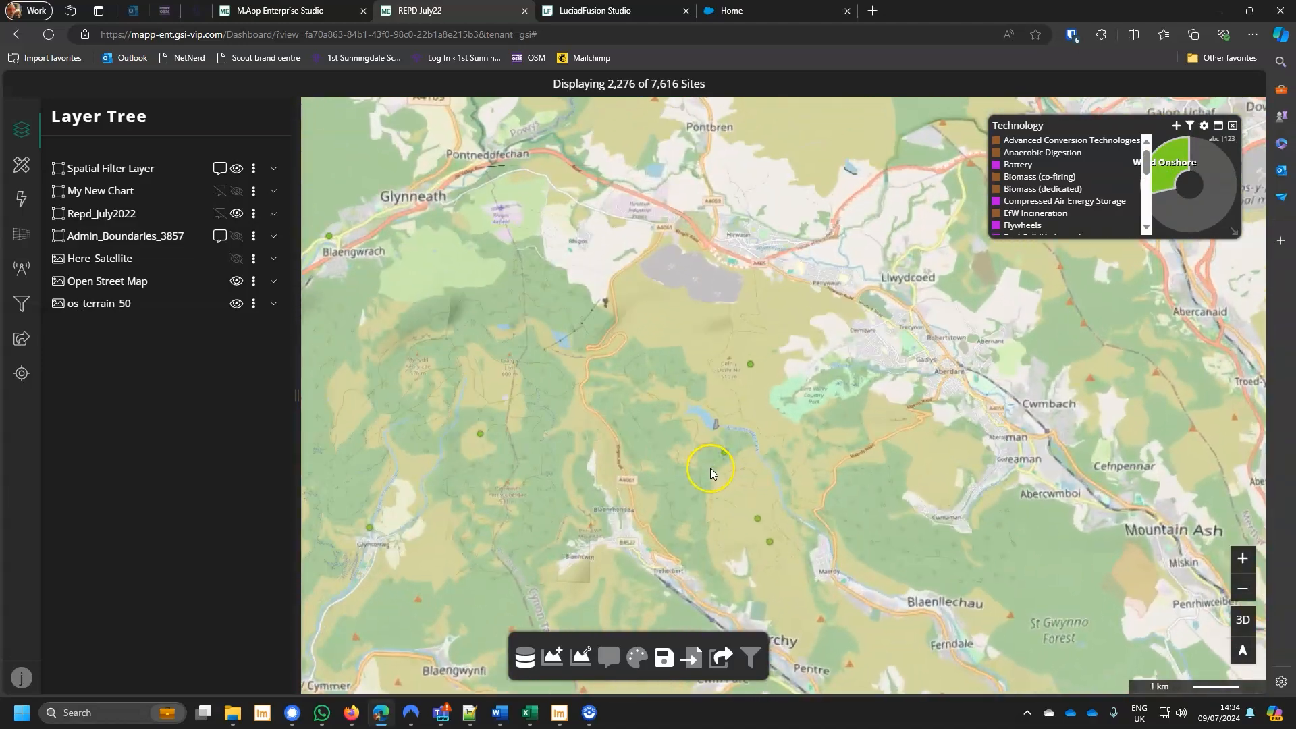
scroll(756, 552, "up", 2)
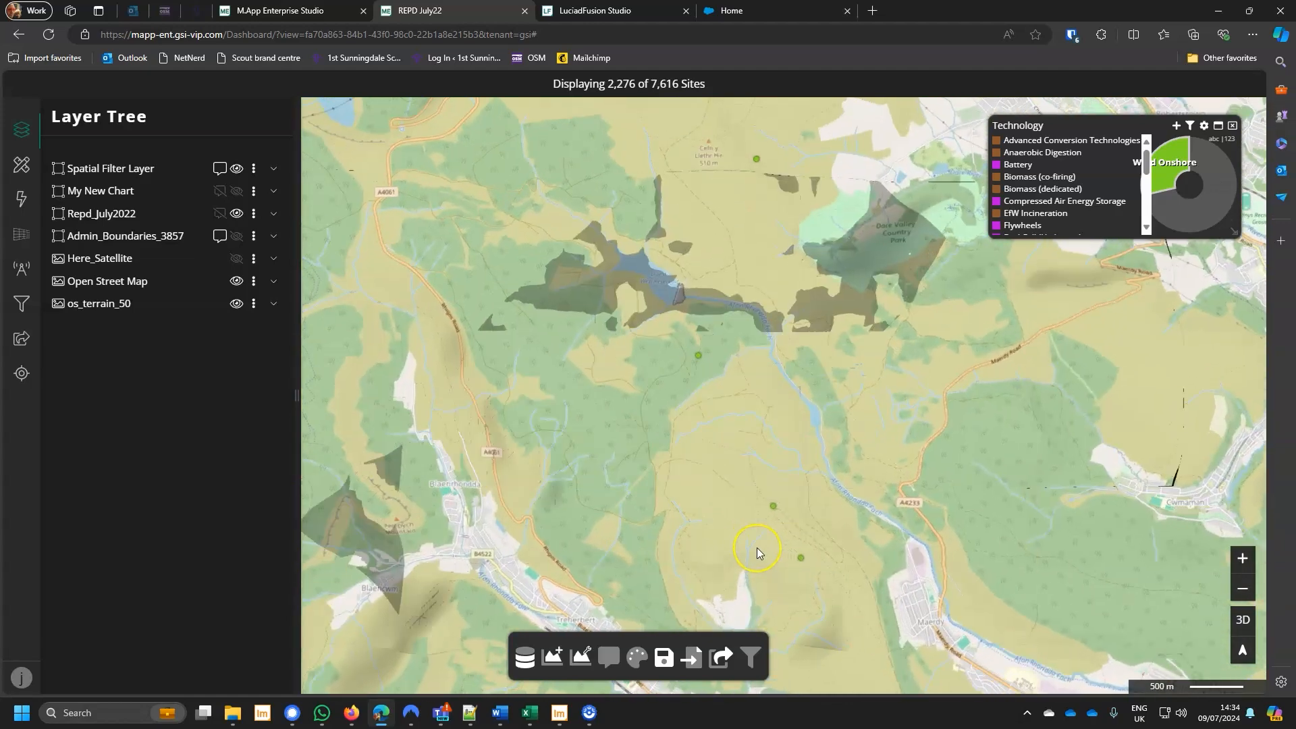
scroll(756, 550, "up", 3)
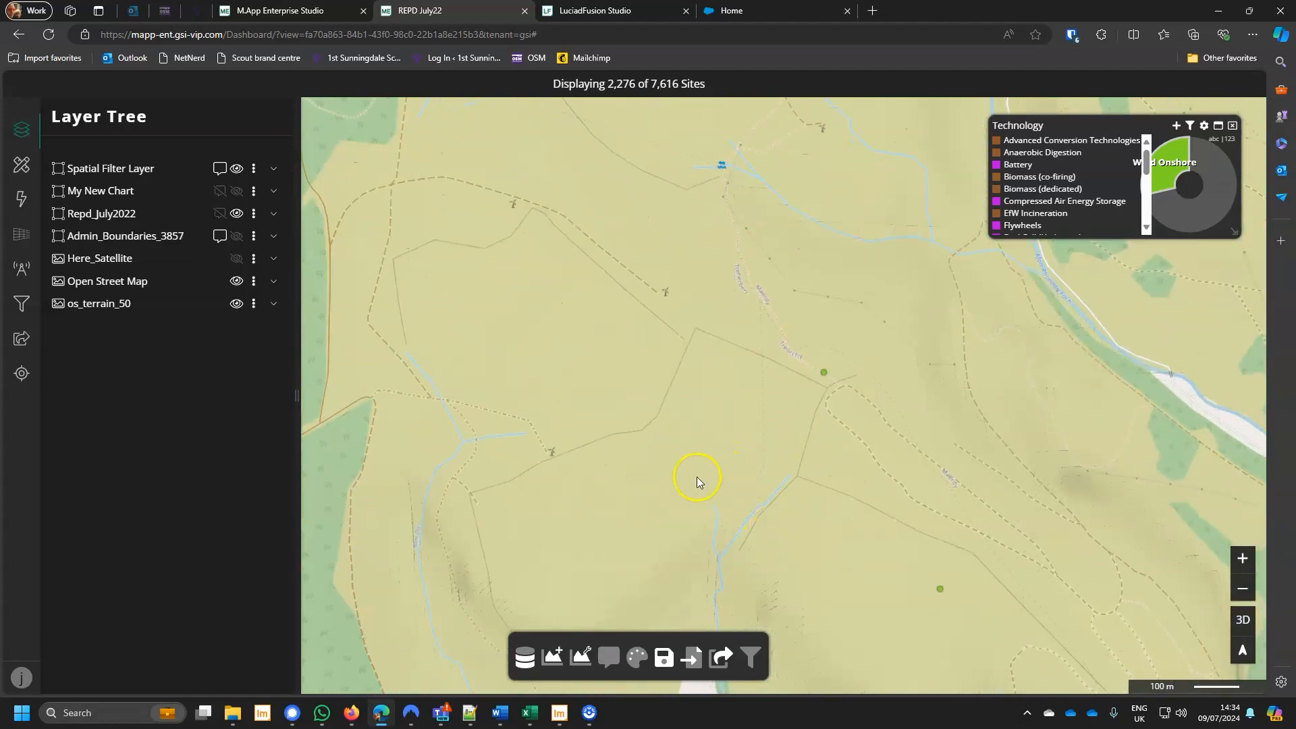
scroll(734, 467, "down", 1)
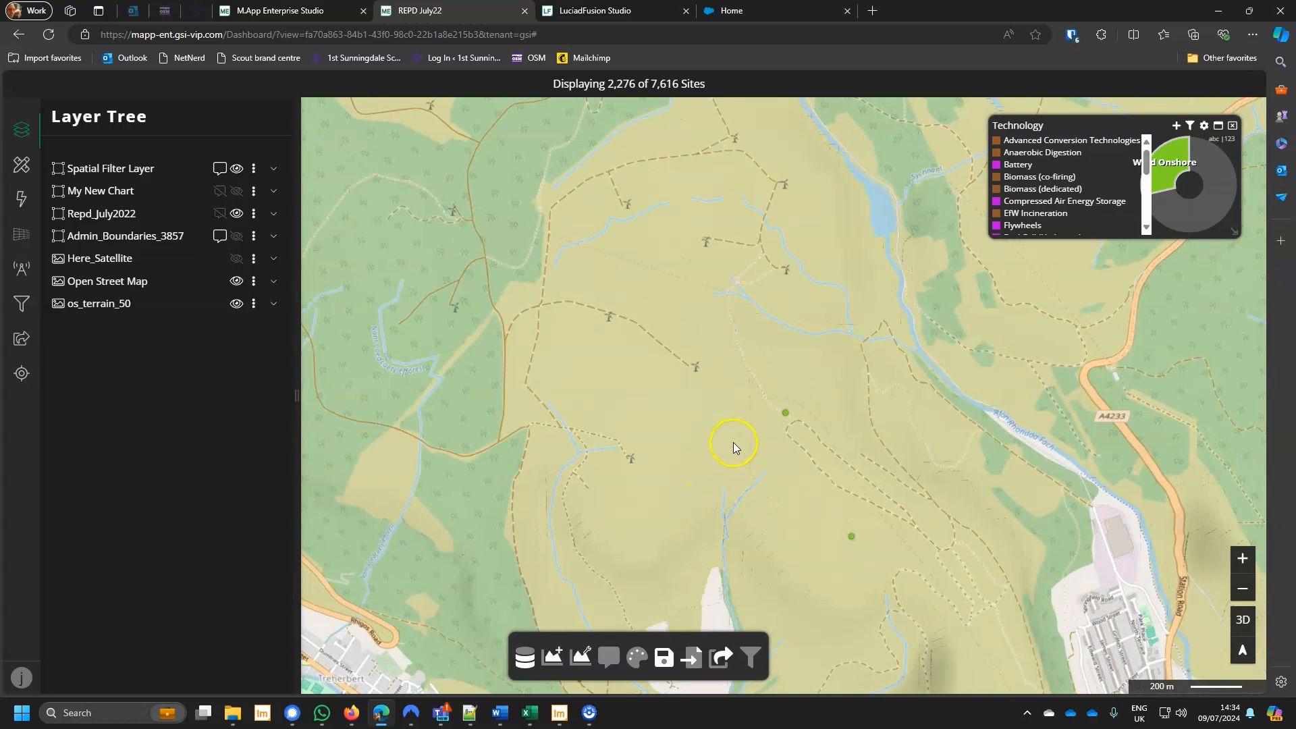
scroll(690, 406, "down", 1)
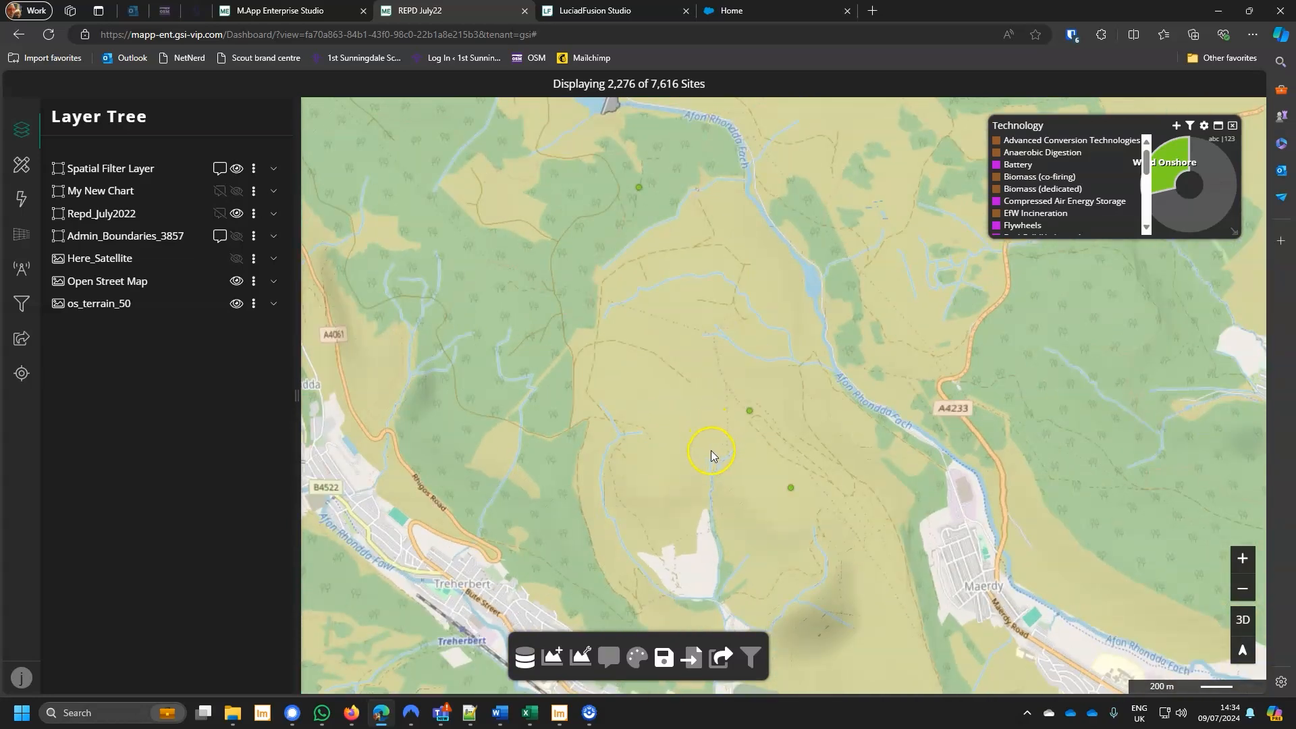
scroll(712, 449, "up", 1)
left_click_drag(727, 447, 708, 225)
left_click_drag(700, 468, 677, 332)
left_click_drag(731, 397, 760, 558)
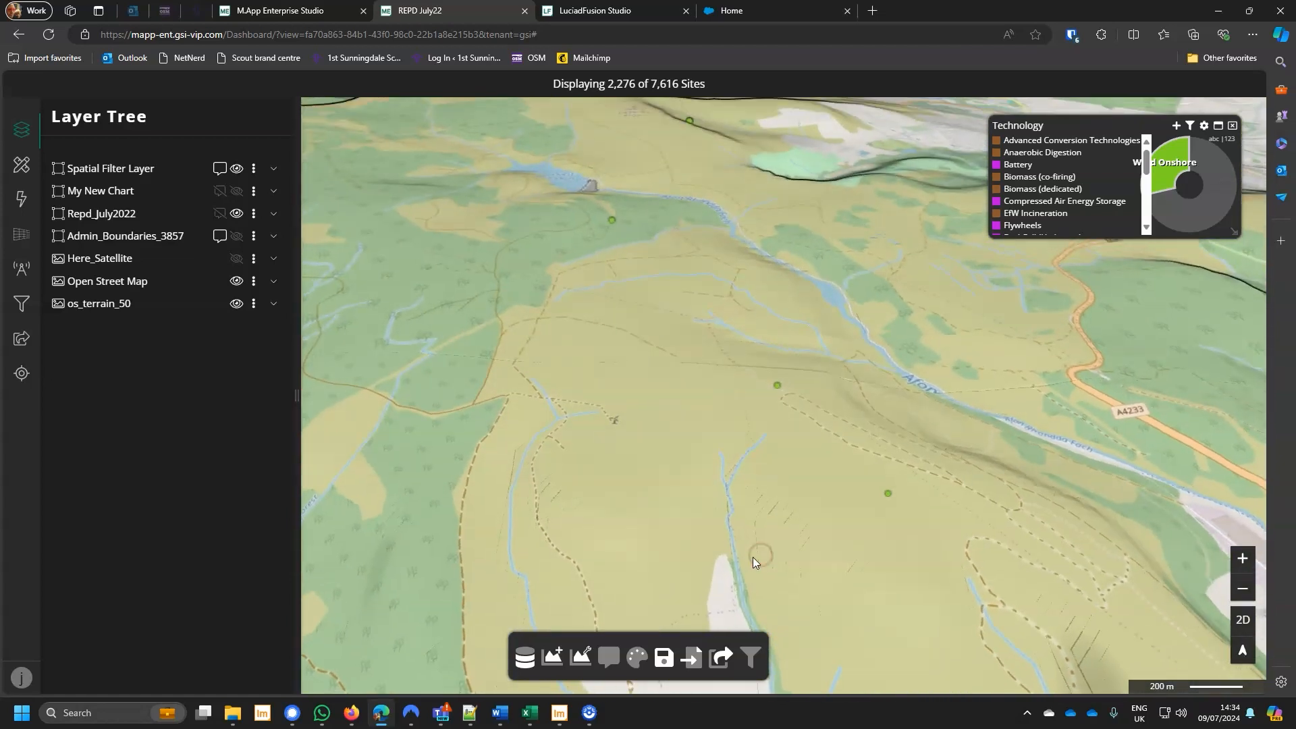
- Turn on the Sun Light effect and set its time to an earlier point in the day
left_click(22, 199)
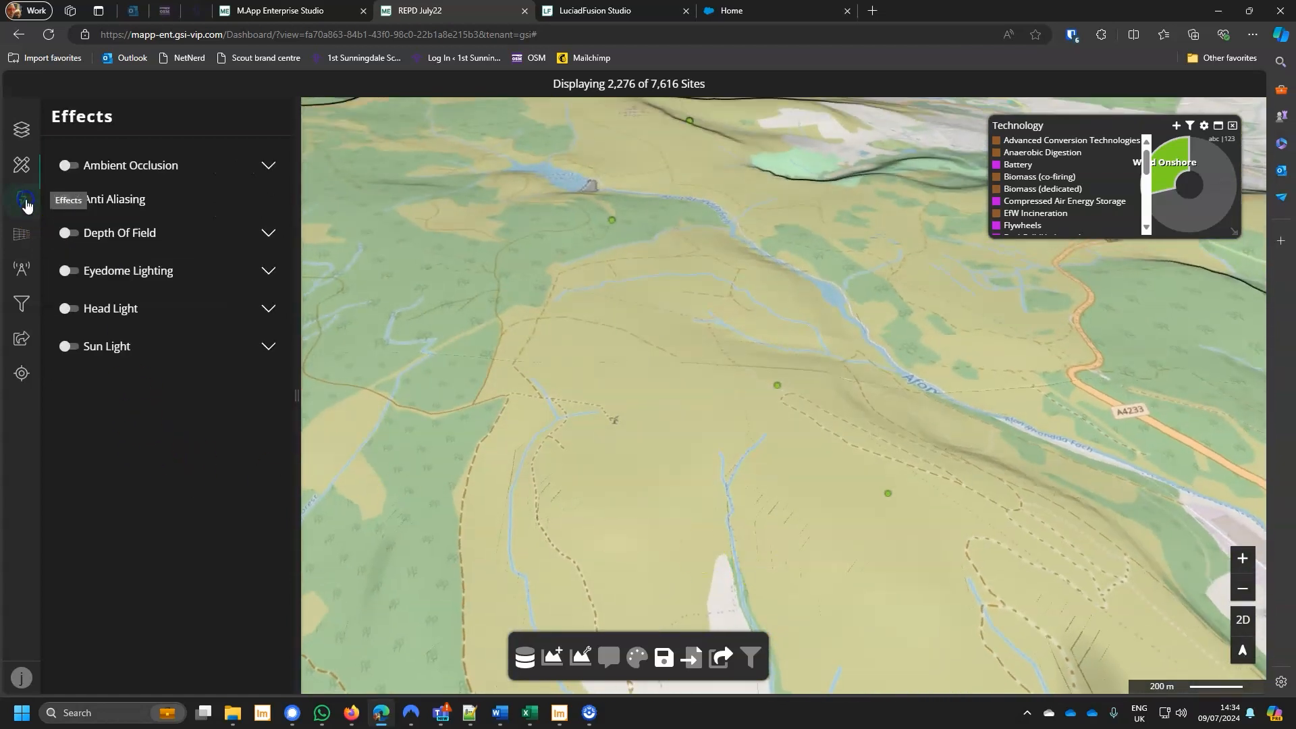
left_click(269, 347)
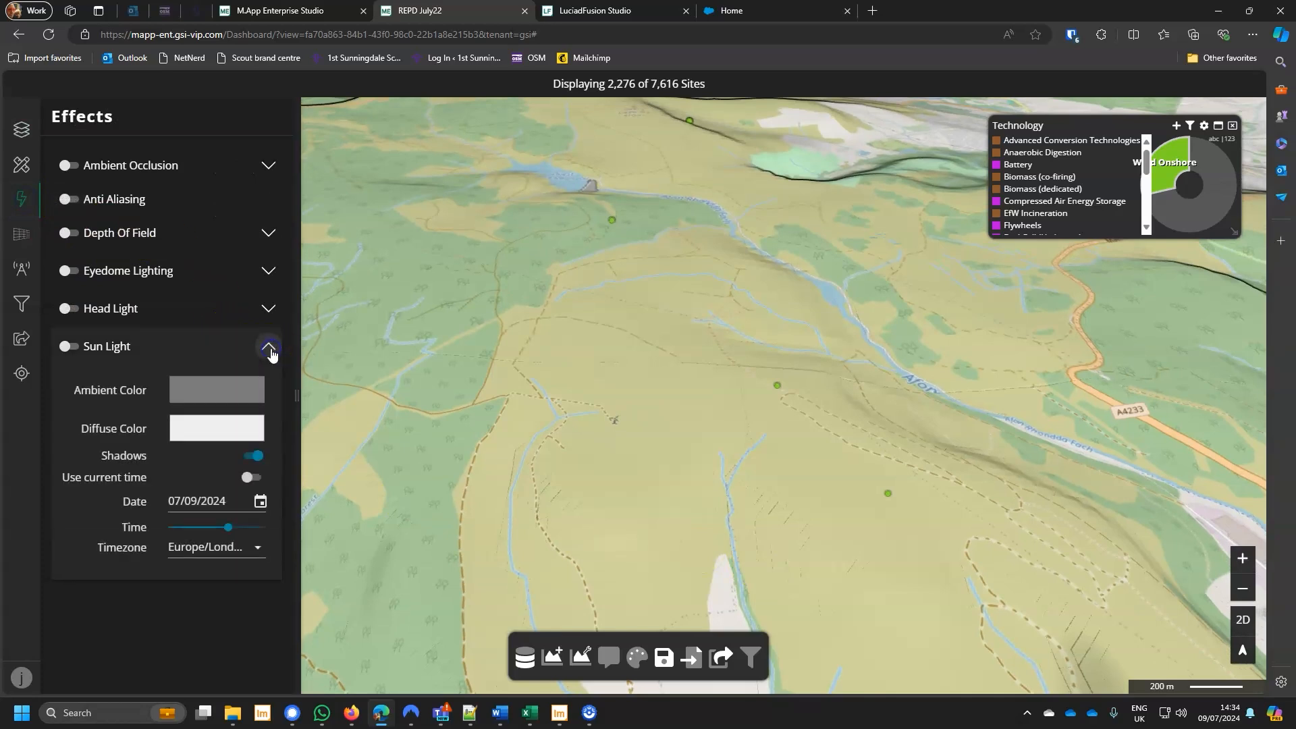
left_click(70, 347)
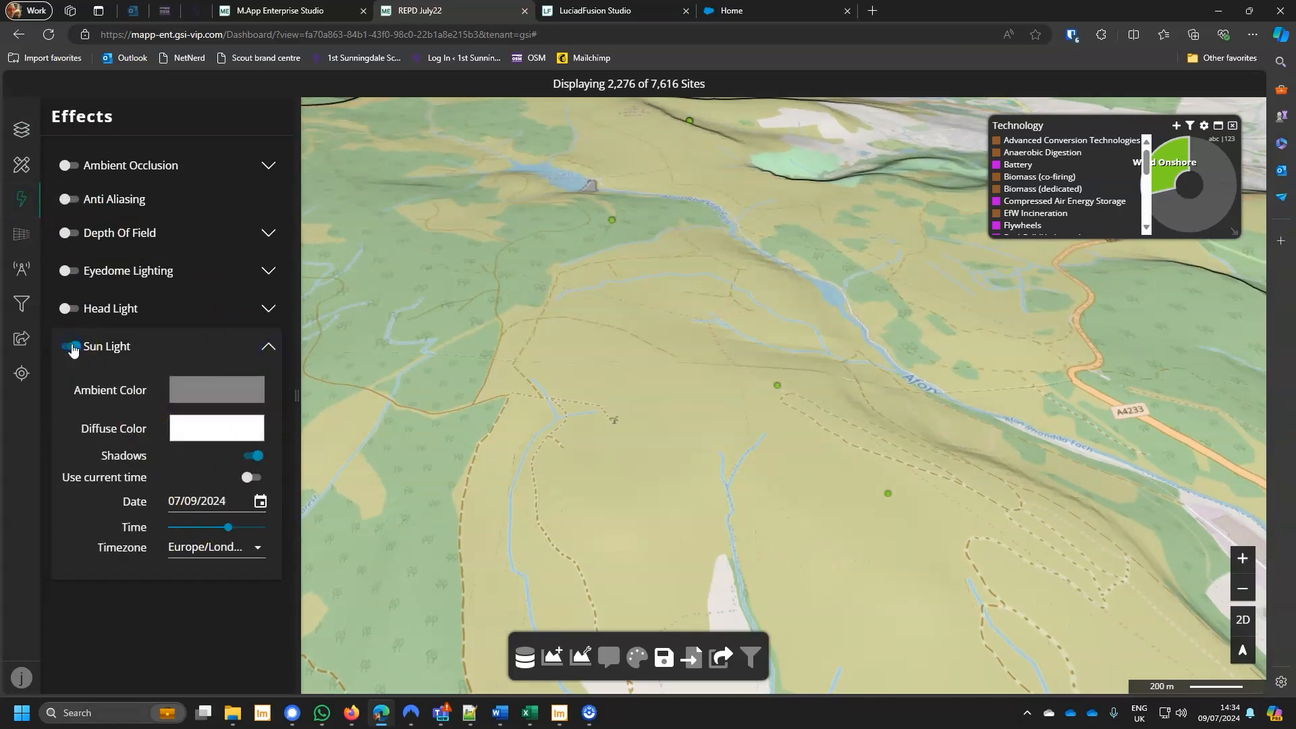
mouse_move(228, 527)
left_mouse_down()
mouse_move(191, 534)
mouse_move(255, 534)
mouse_move(210, 543)
left_mouse_up()
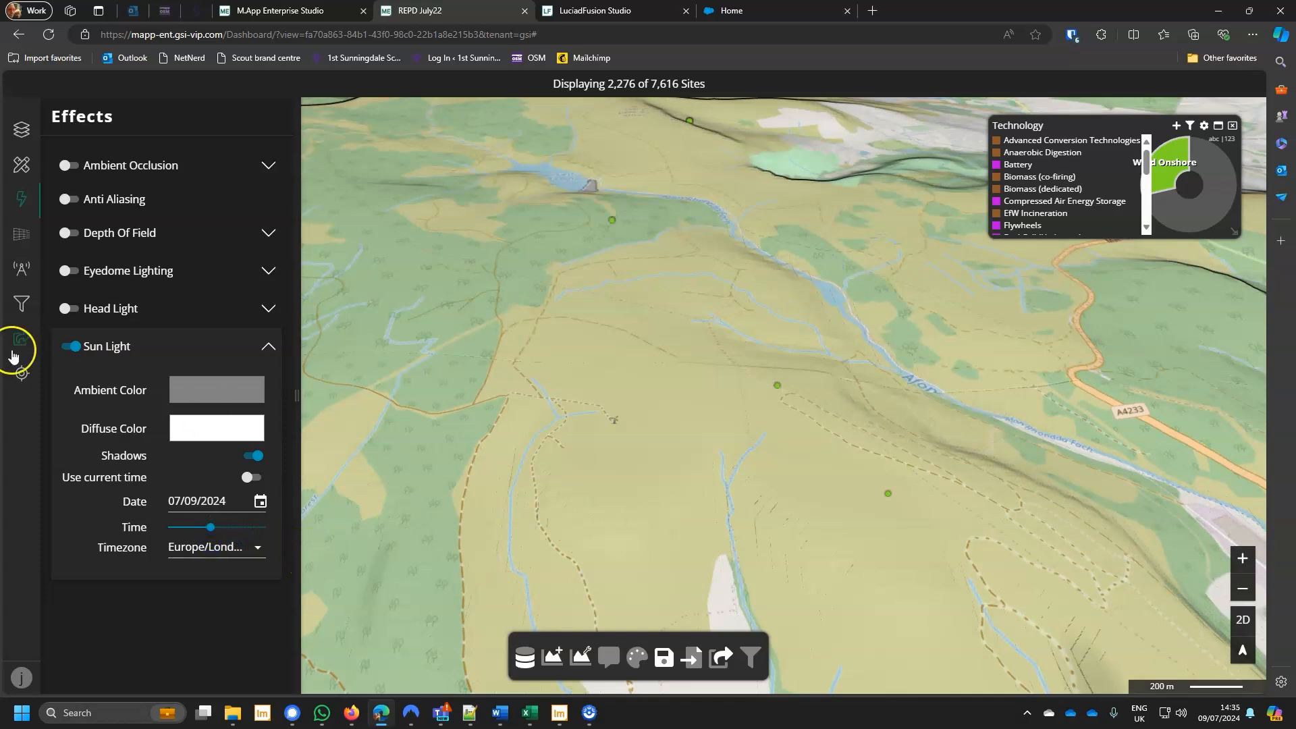
left_click(266, 348)
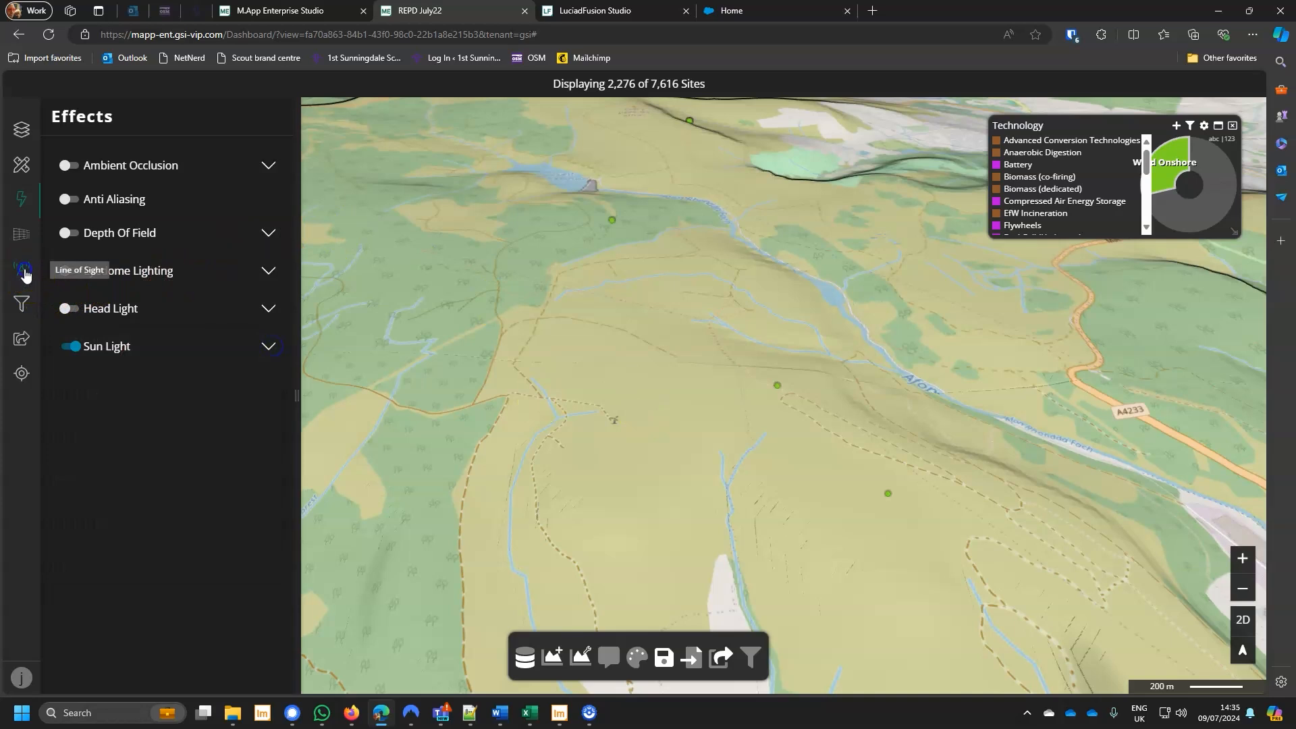
- Turn on the Line of Sight analysis over the hilltop and set its height to 10
left_click(24, 274)
left_click(70, 160)
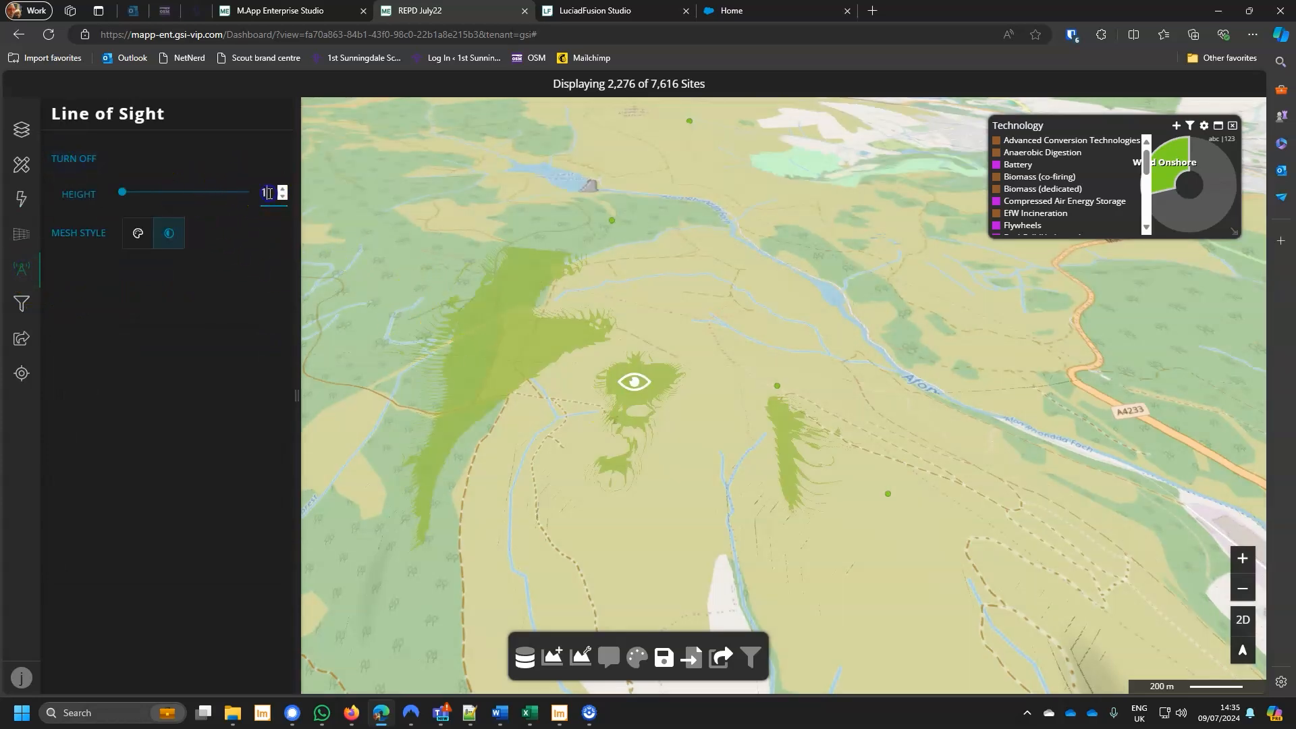
left_click(268, 194)
type("0")
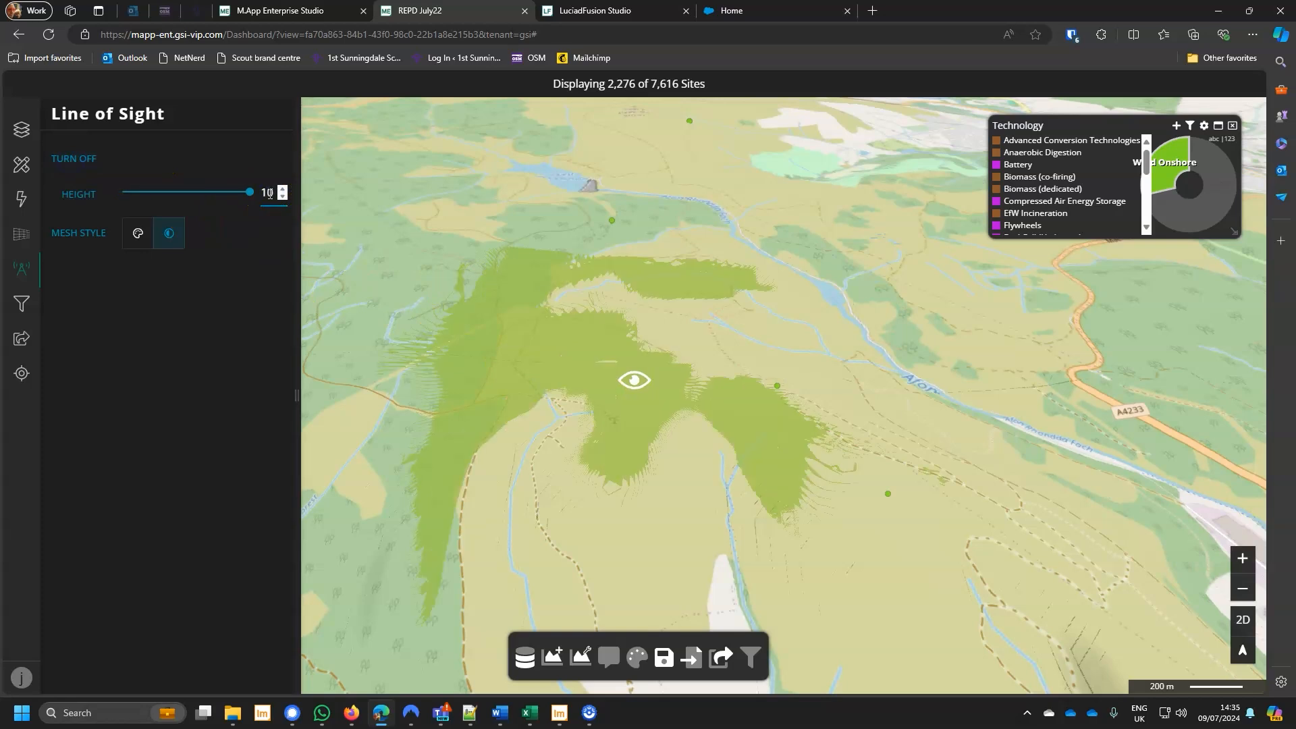
- Move the line of sight viewpoint to another spot on the hill, and turn the analysis off
mouse_move(634, 380)
left_mouse_down()
mouse_move(743, 398)
mouse_move(833, 434)
mouse_move(861, 399)
mouse_move(714, 331)
mouse_move(571, 338)
left_mouse_up()
left_click(64, 158)
left_click(717, 374)
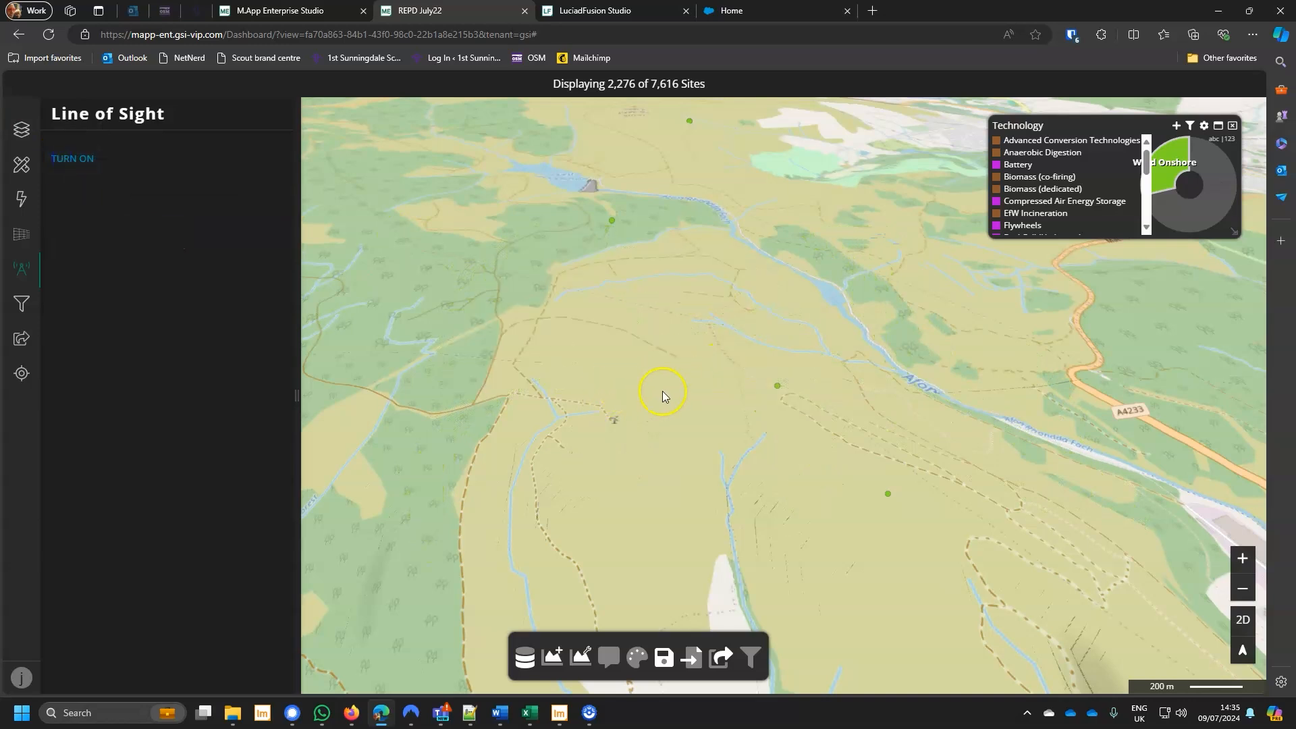
- View the wider 3D terrain around Treherbert, Maerdy and Glynneath
scroll(686, 376, "down", 5)
left_click_drag(736, 425, 685, 429)
scroll(686, 429, "down", 3)
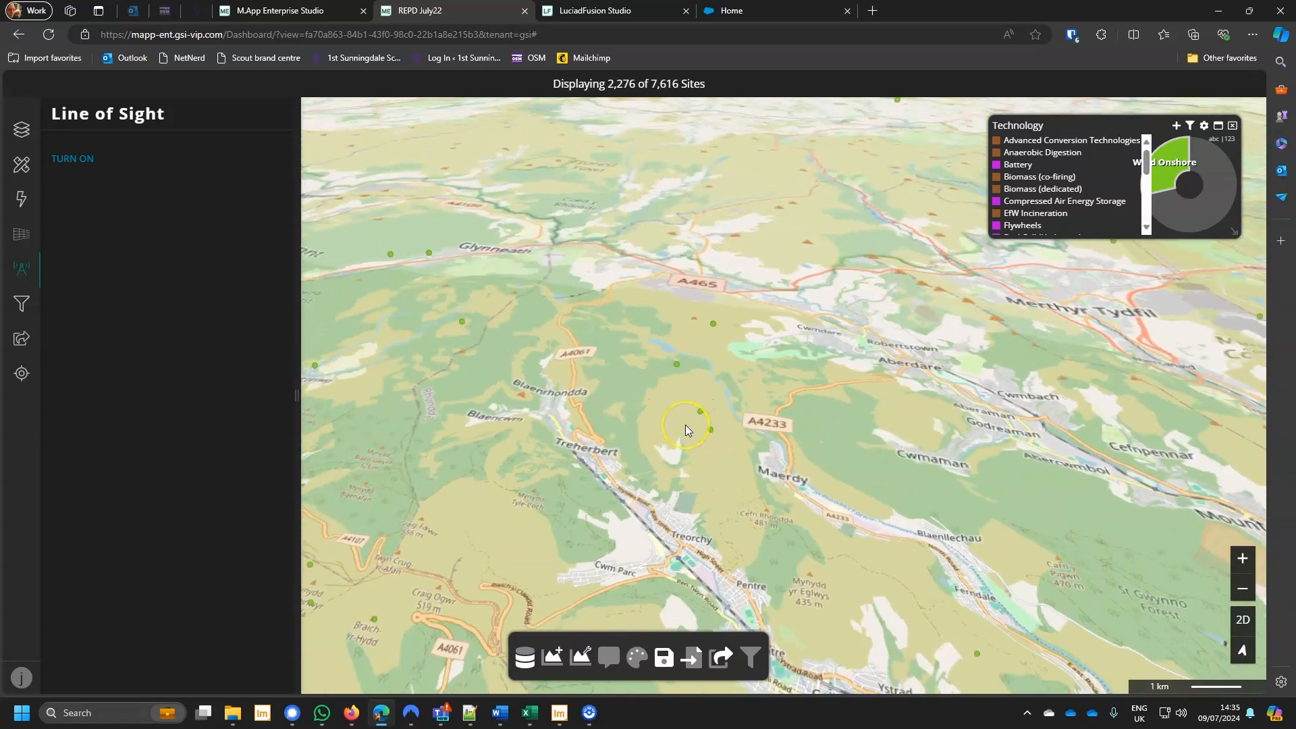